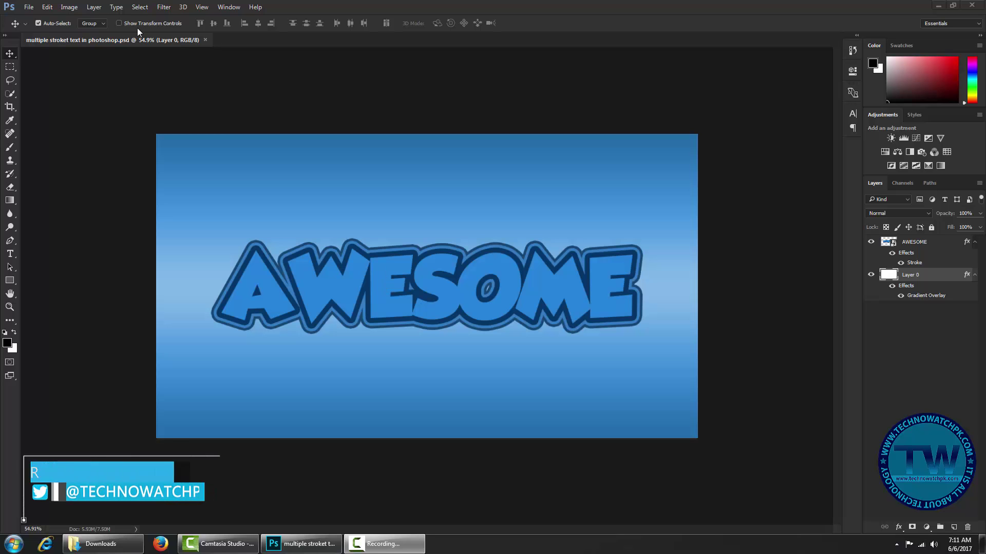
# Create a new blank white 1920×1080 px document at 300 ppi.
pyautogui.click(28, 7)
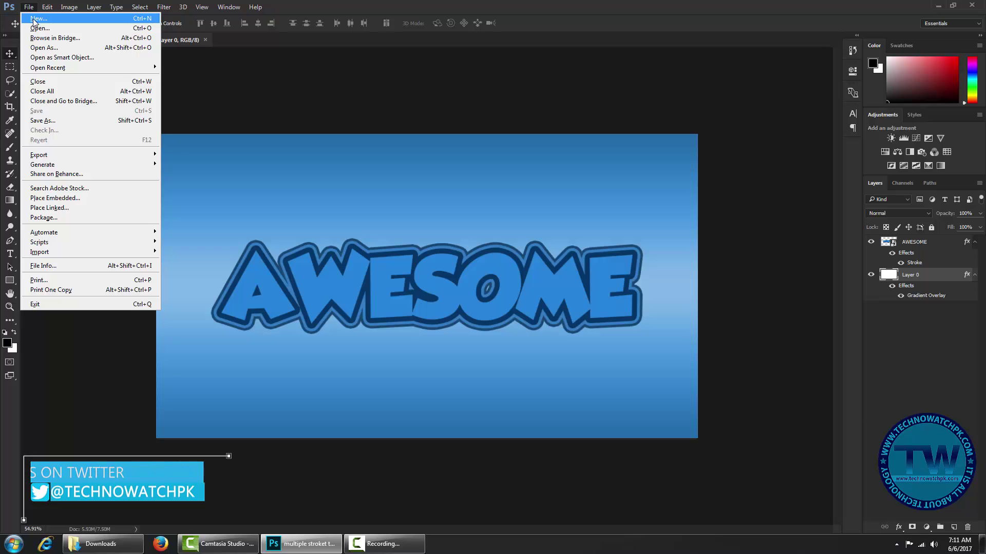
pyautogui.click(35, 20)
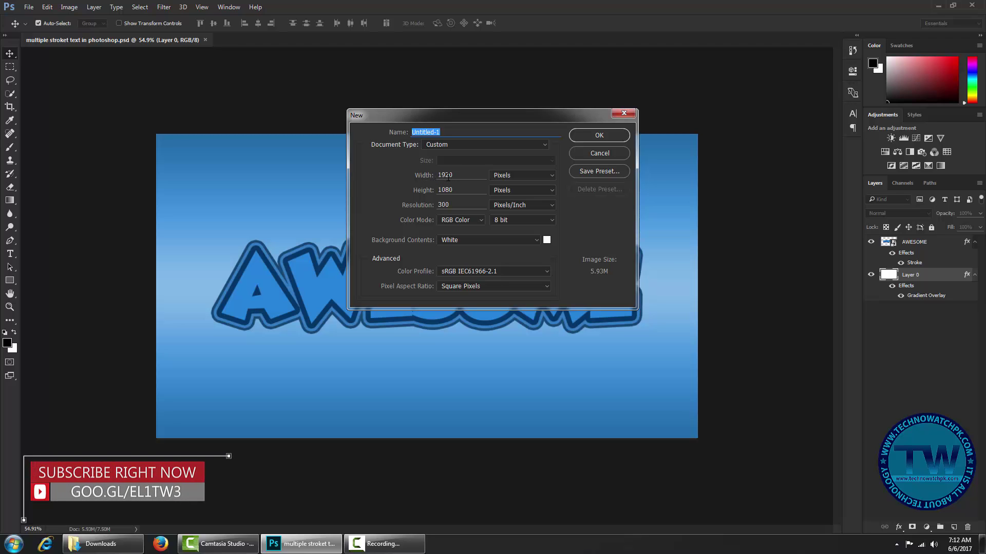
pyautogui.click(604, 136)
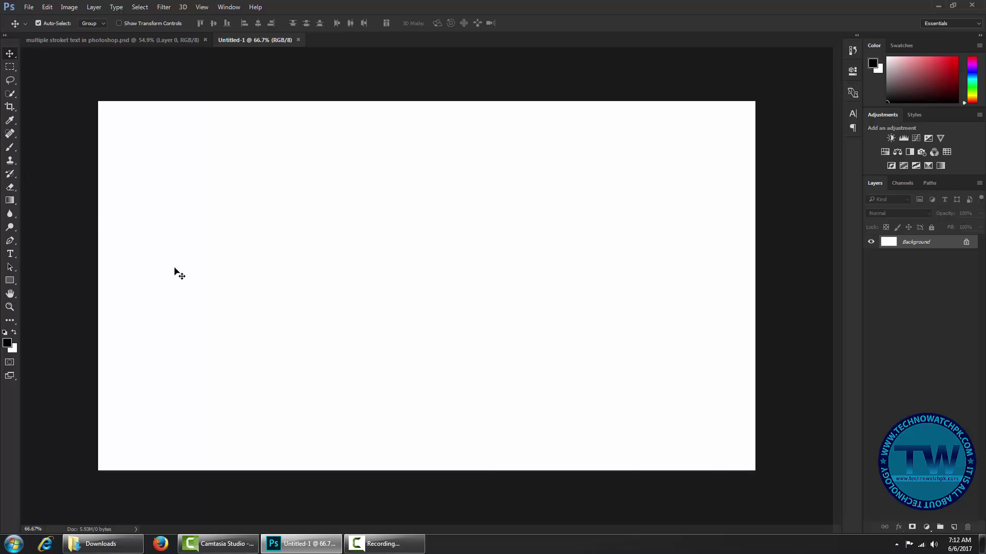
# Add a bold blue 'AWESOME' type layer on the canvas and commit it.
pyautogui.press('t')
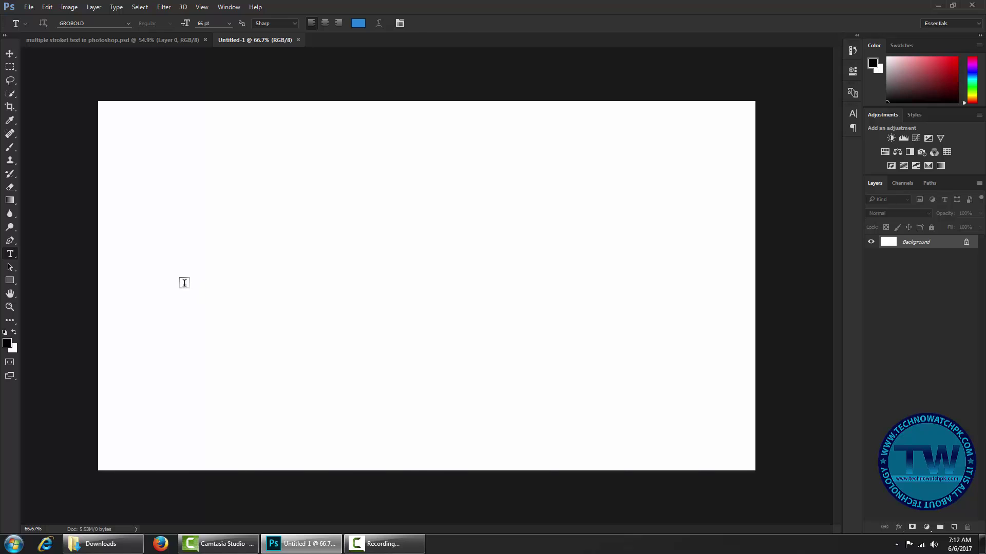
pyautogui.click(184, 283)
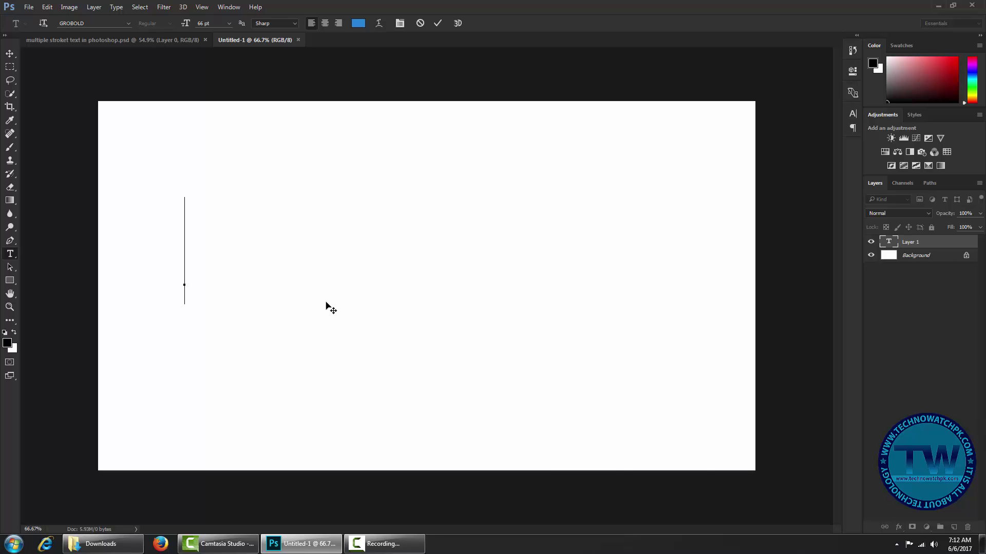
pyautogui.write('A')
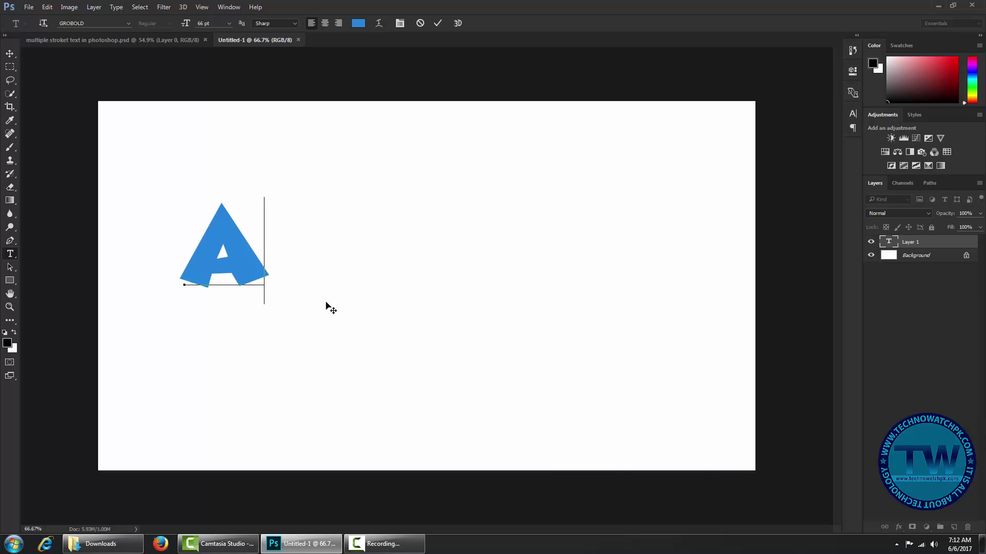
pyautogui.write('WESOME')
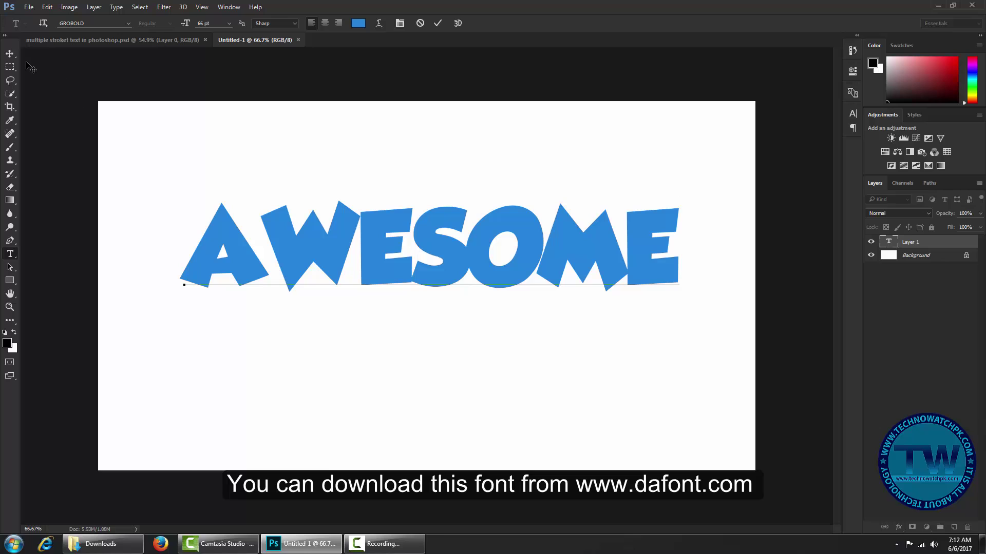
pyautogui.click(8, 56)
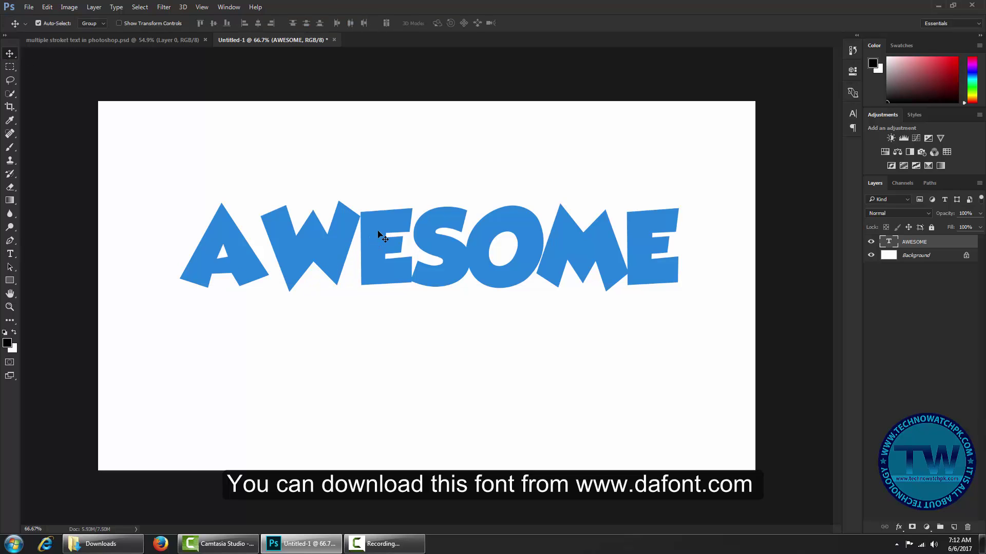
# Move the AWESOME text to the centre of the canvas.
pyautogui.moveTo(377, 232); pyautogui.dragTo(375, 269)
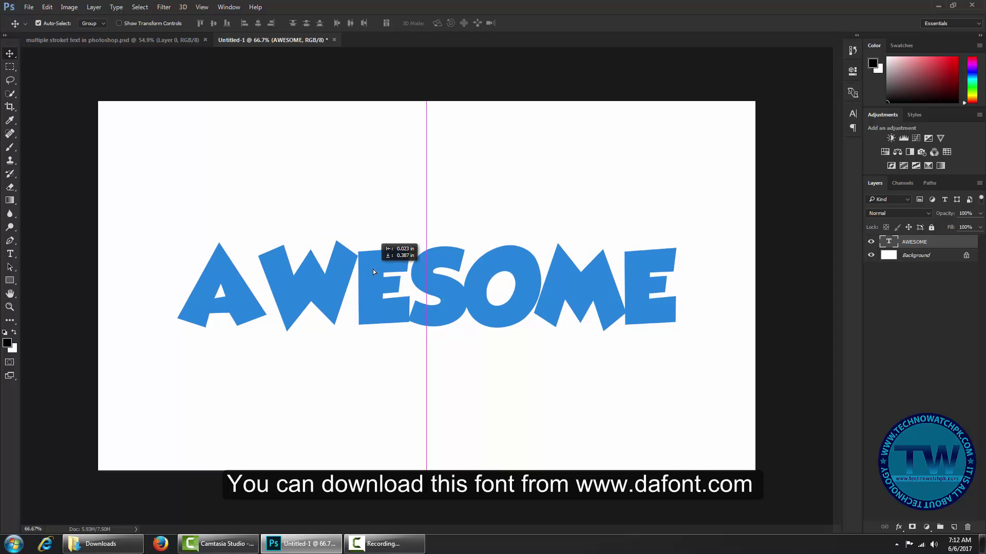
pyautogui.moveTo(374, 269); pyautogui.dragTo(372, 268)
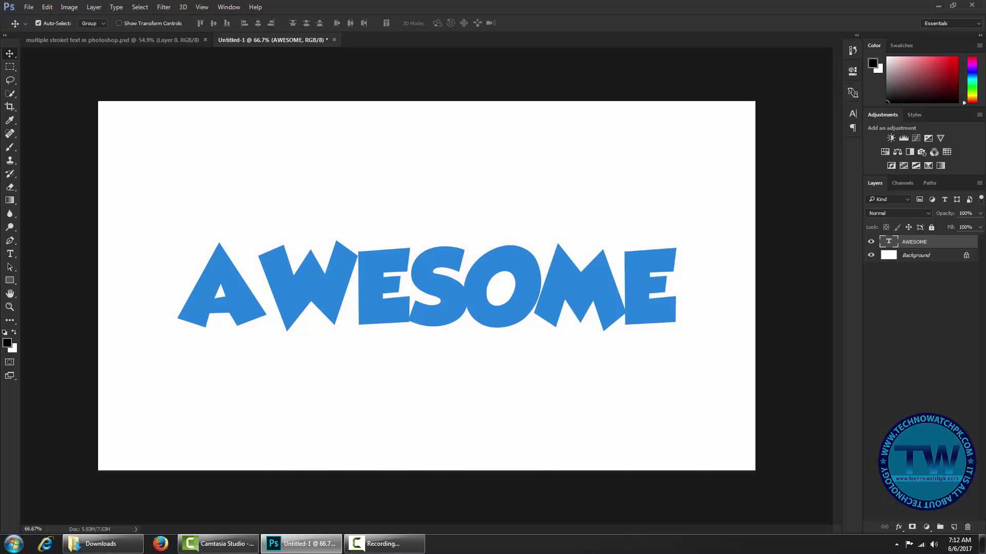
# Apply a dark navy 20 px outline stroke to the AWESOME layer via Layer Style.
pyautogui.click(899, 528)
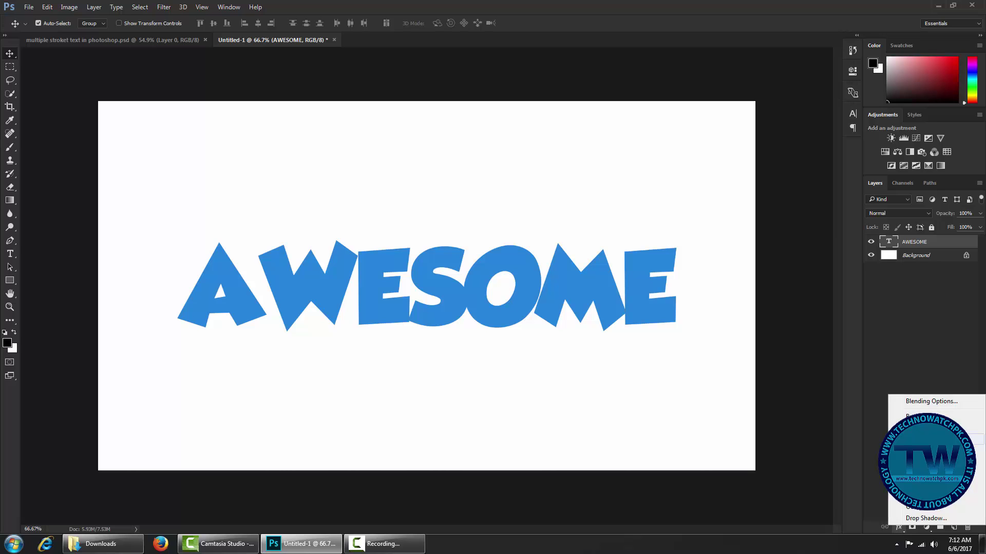
pyautogui.click(924, 402)
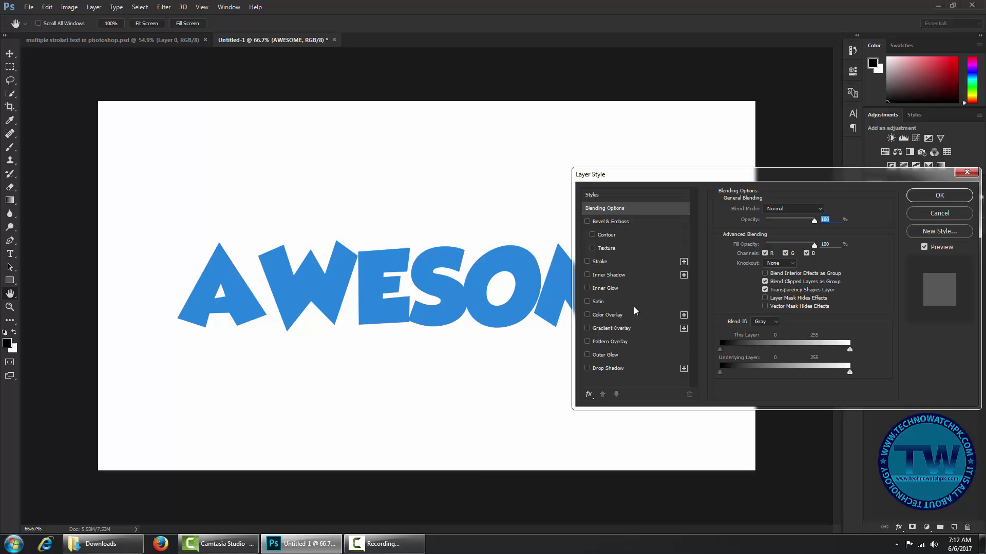
pyautogui.click(598, 261)
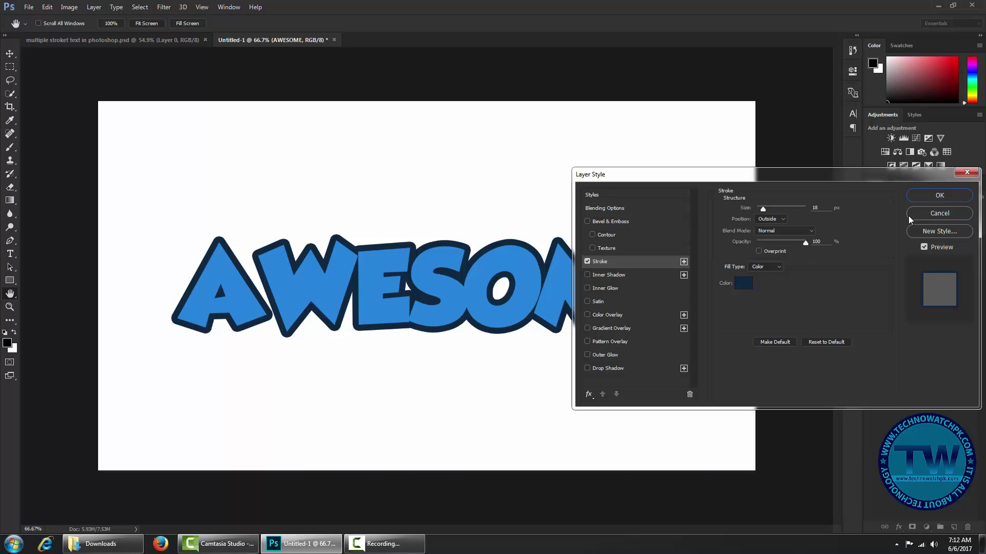
pyautogui.doubleClick(815, 207)
pyautogui.write('2')
pyautogui.write('0')
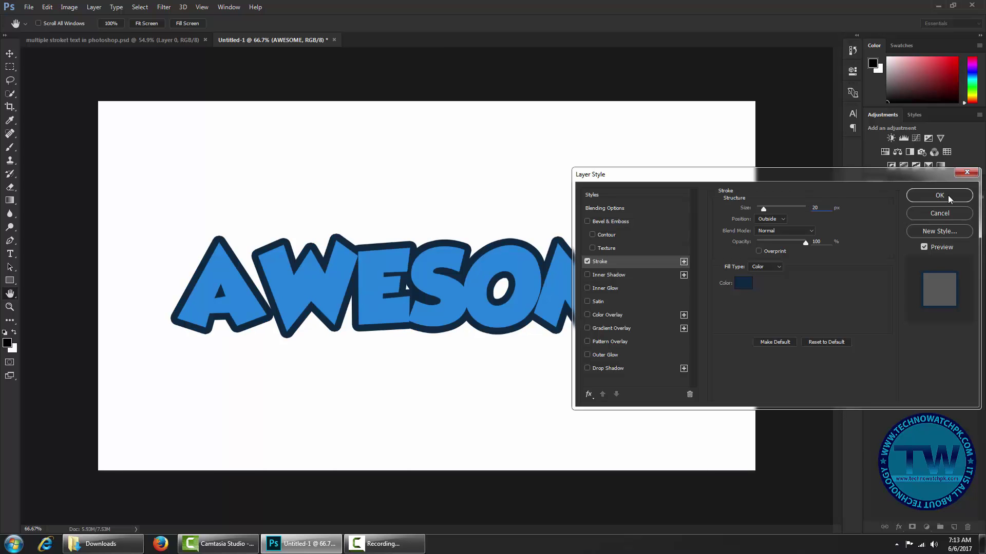
pyautogui.click(947, 195)
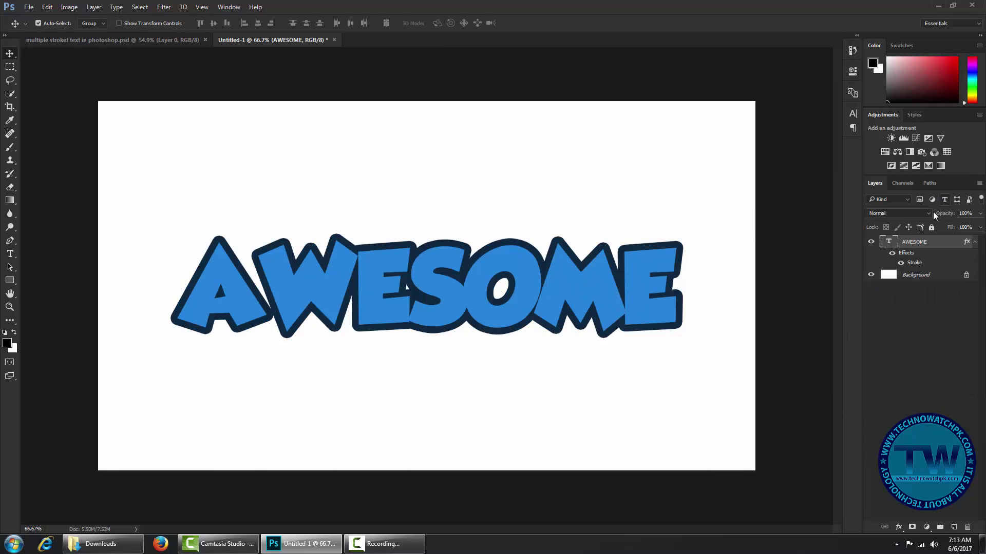
# Convert the AWESOME layer to a smart object and enable a second stroke effect.
pyautogui.rightClick(925, 245)
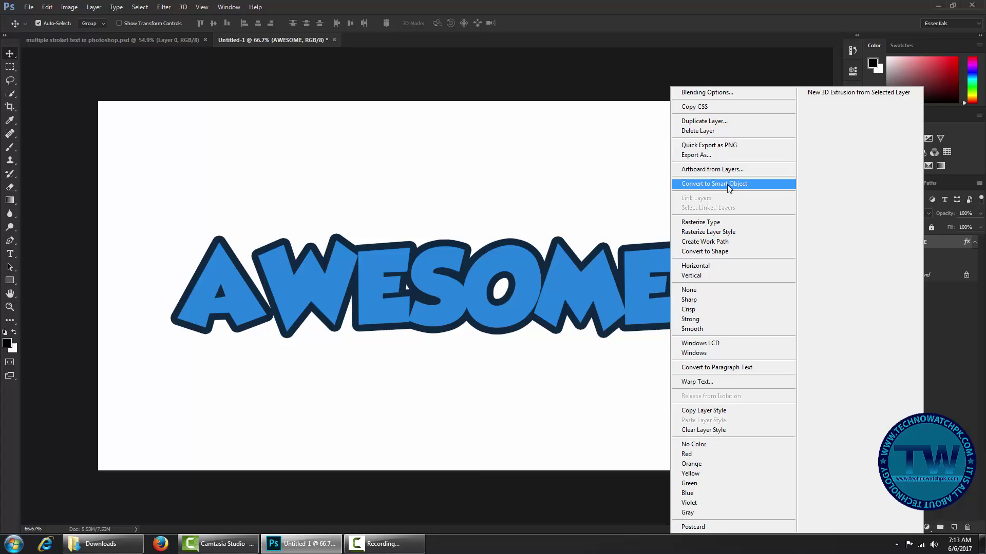
pyautogui.click(742, 183)
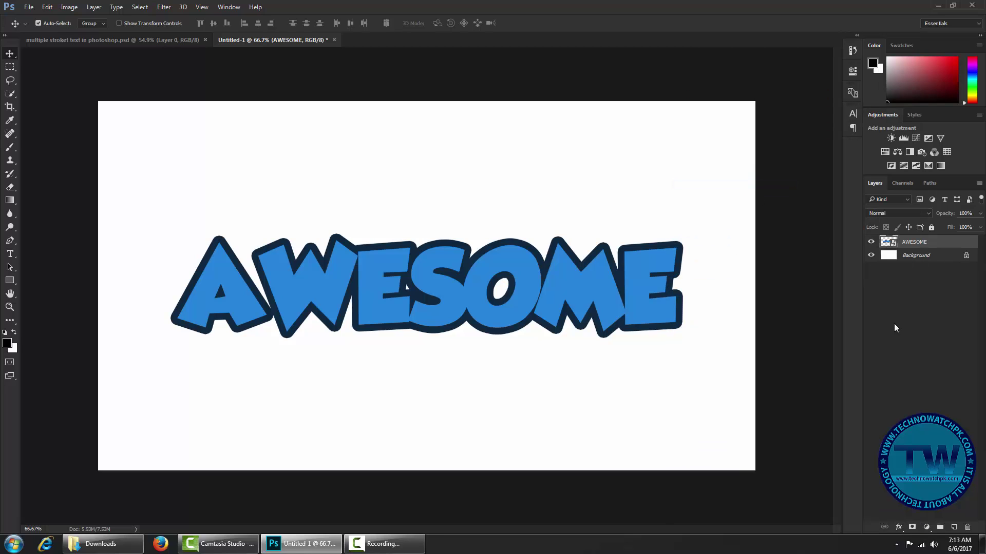
pyautogui.click(899, 527)
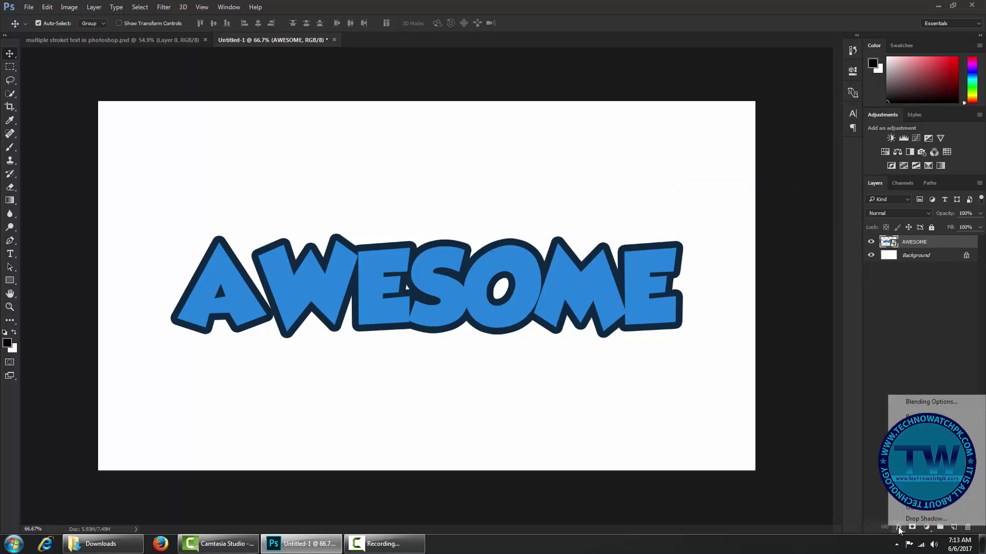
pyautogui.click(923, 403)
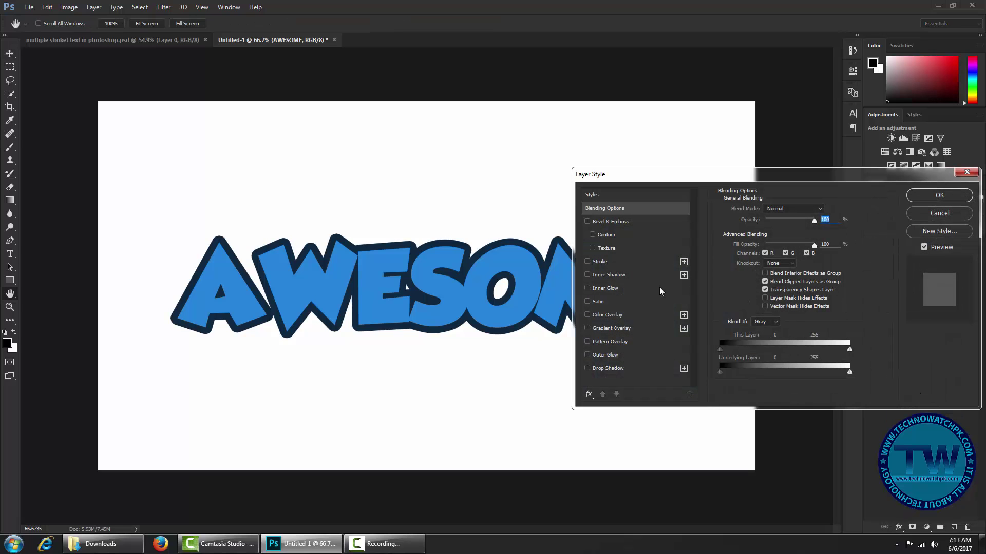
pyautogui.click(599, 261)
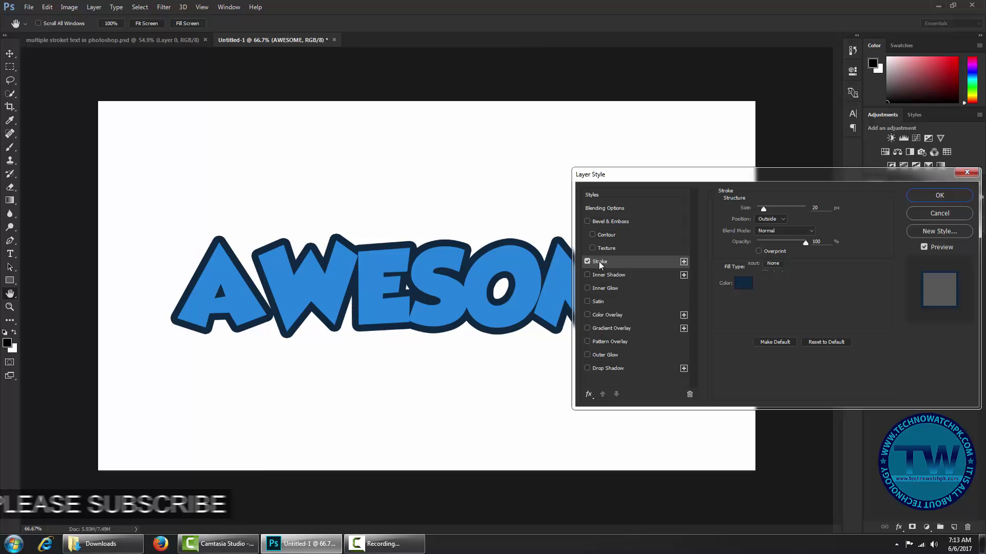
# Set the second stroke to a medium blue (#1e68ac) and apply it.
pyautogui.click(744, 285)
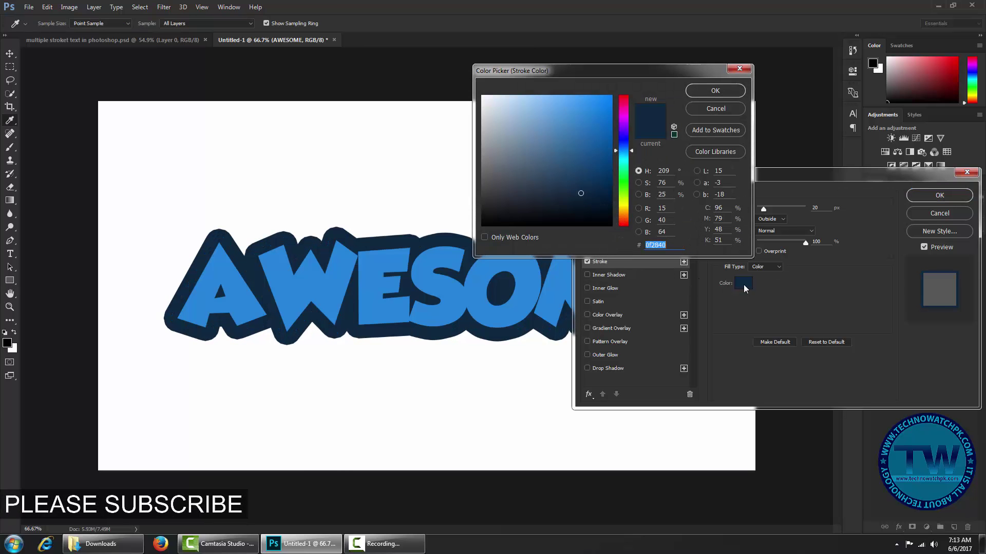
pyautogui.write('649acc')
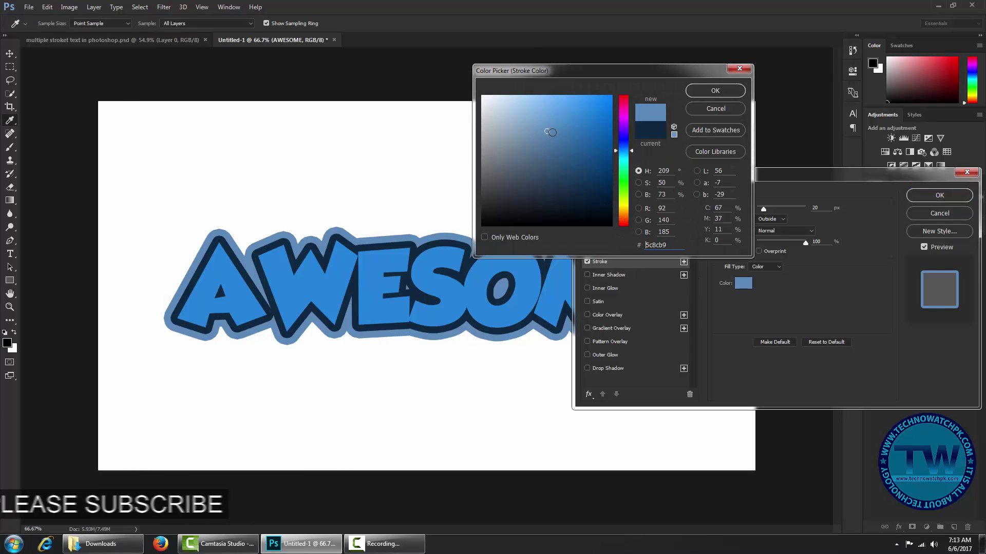
pyautogui.moveTo(548, 121)
pyautogui.mouseDown()
pyautogui.moveTo(582, 137)
pyautogui.moveTo(560, 105)
pyautogui.mouseUp()
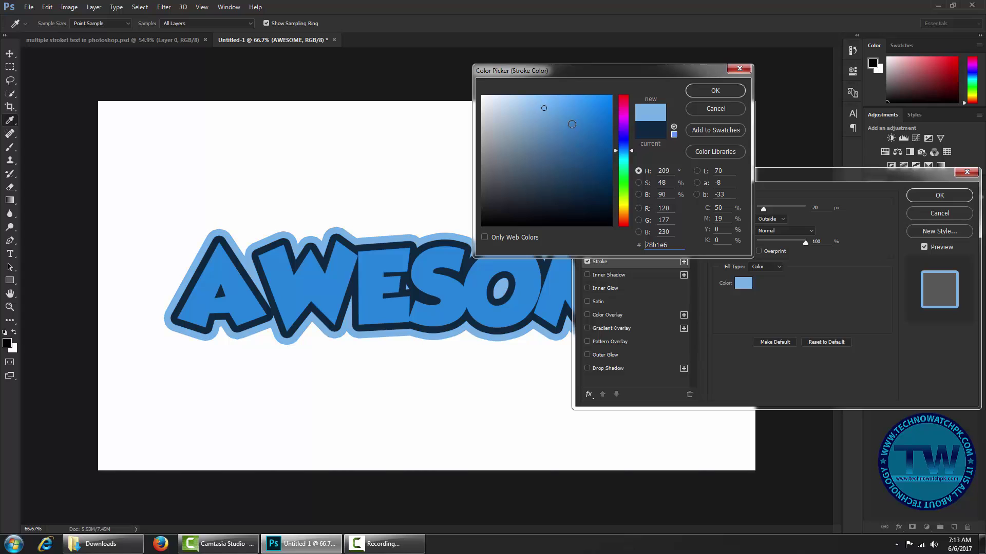
pyautogui.moveTo(572, 124)
pyautogui.mouseDown()
pyautogui.moveTo(587, 193)
pyautogui.moveTo(588, 138)
pyautogui.mouseUp()
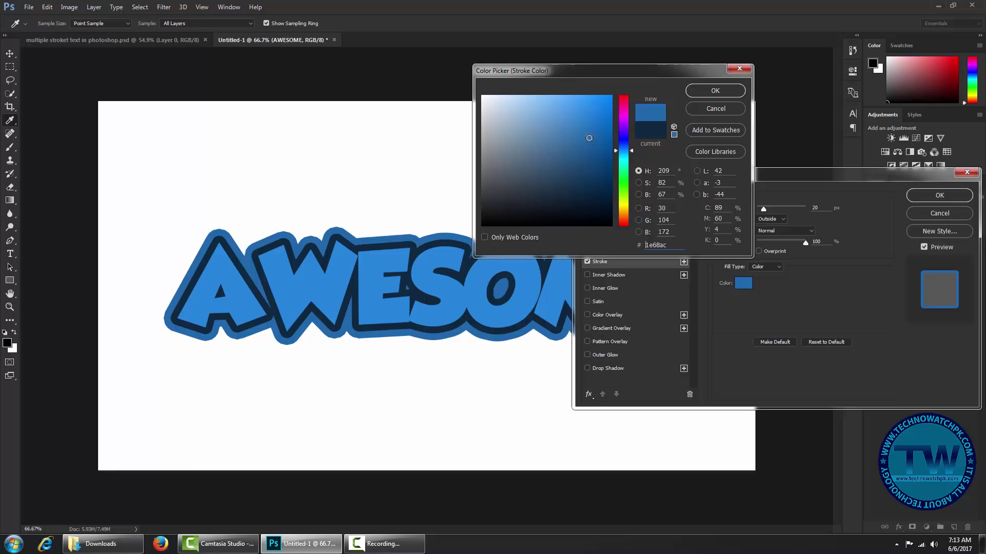
pyautogui.click(715, 92)
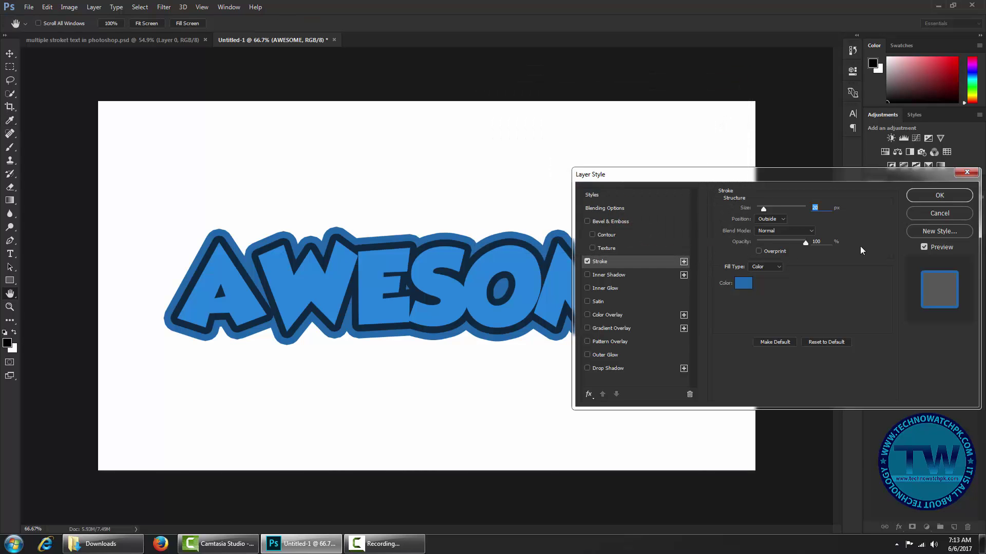
pyautogui.click(940, 194)
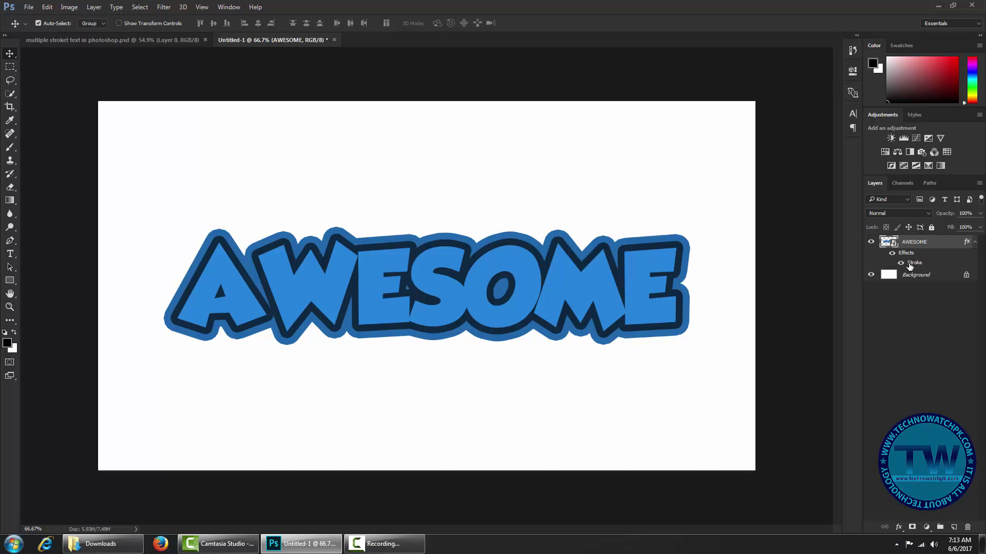
# Reduce the mid-blue outer stroke size to 12 px and apply it.
pyautogui.doubleClick(911, 264)
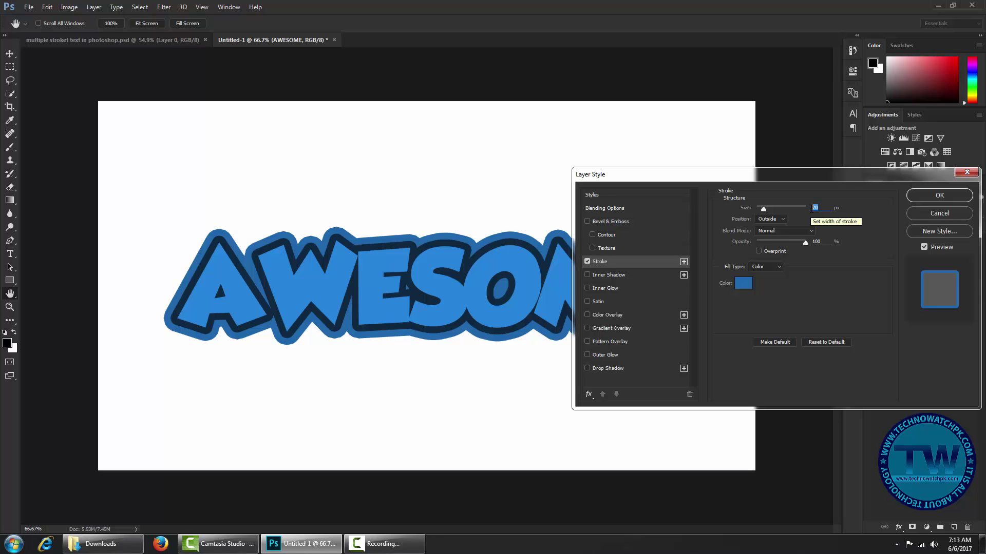
pyautogui.write('1')
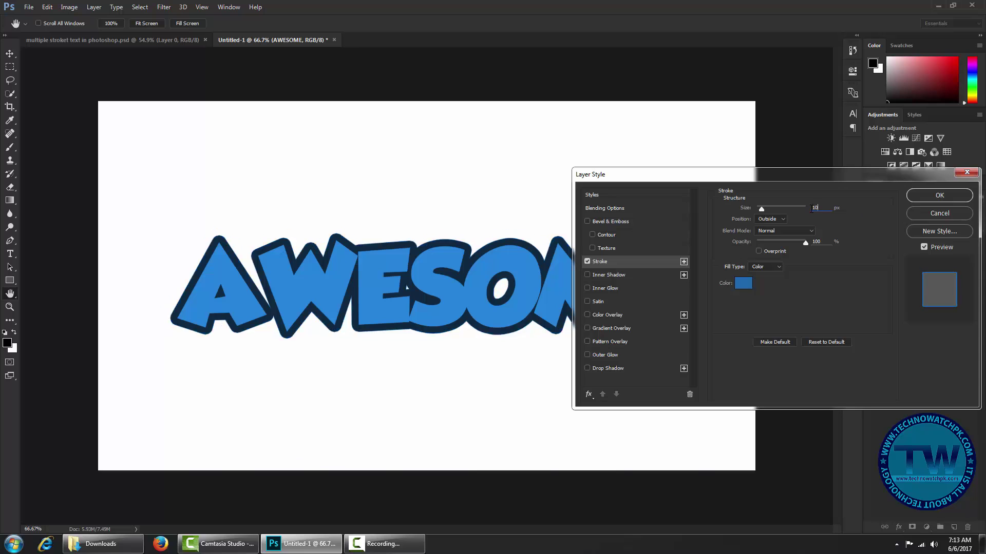
pyautogui.write('0')
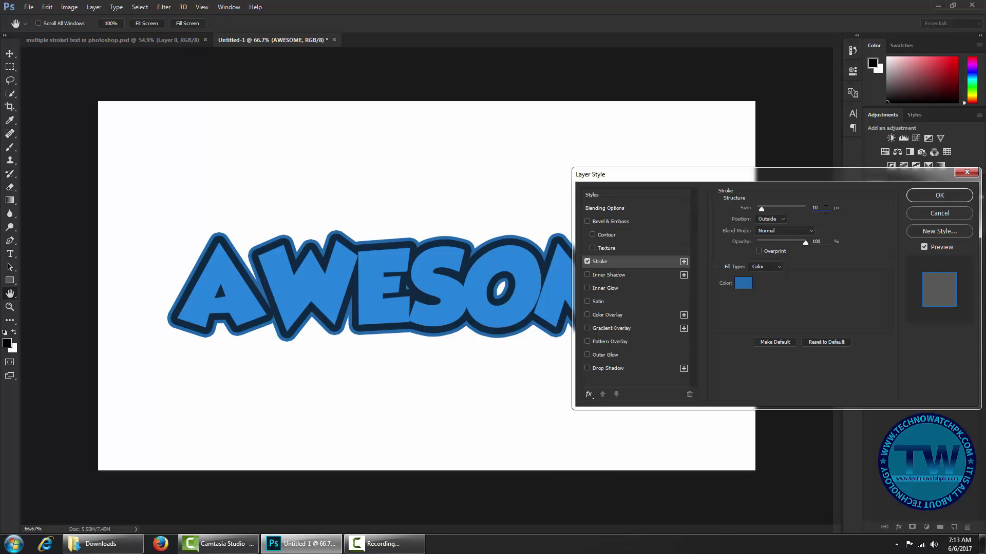
pyautogui.press('Up')
pyautogui.press('Up')
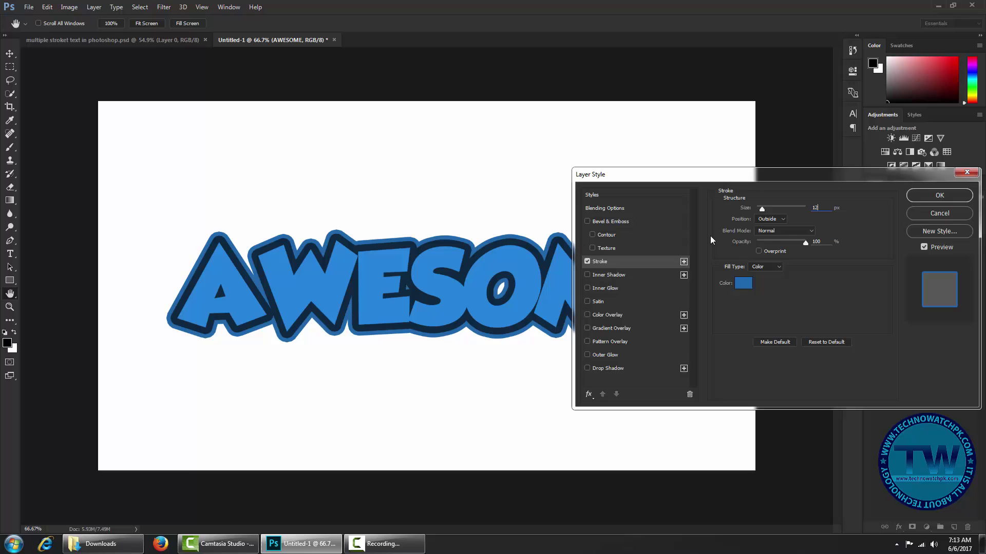
pyautogui.click(939, 195)
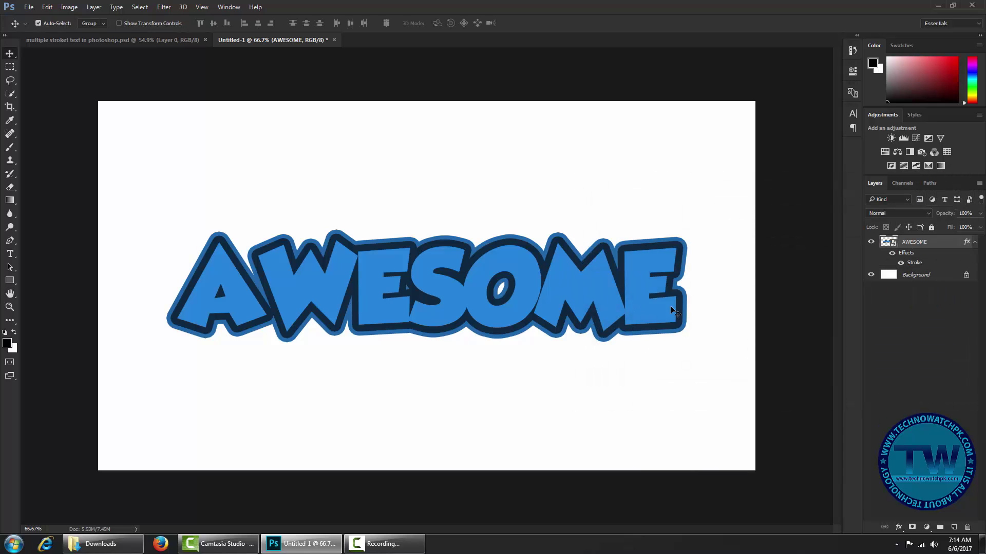
pyautogui.rightClick(929, 245)
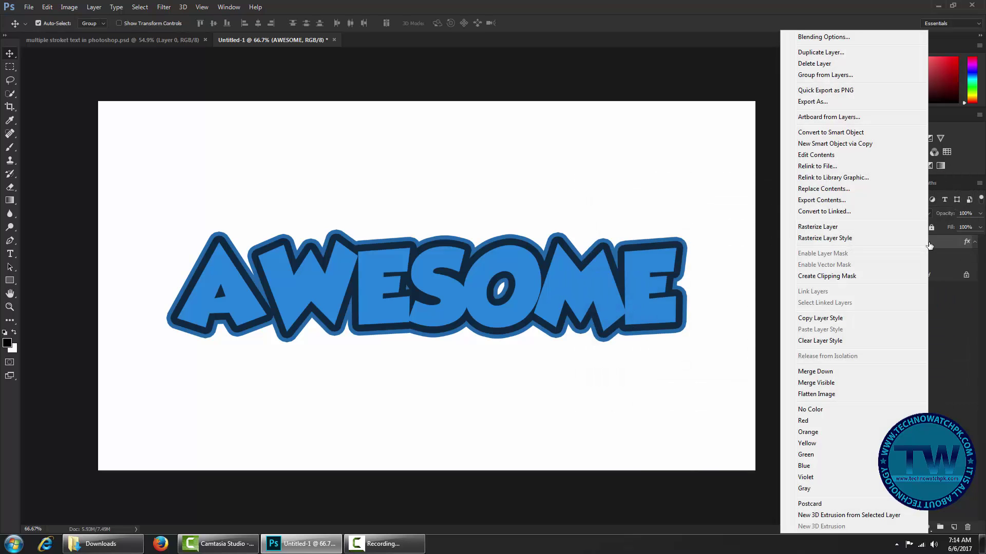
# Convert the stroked AWESOME layer into a smart object.
pyautogui.click(829, 136)
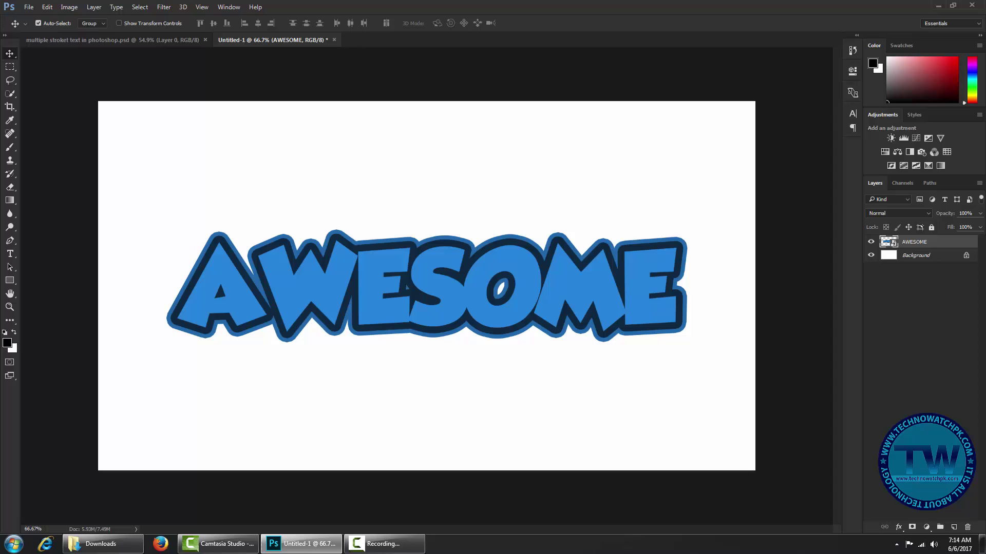
pyautogui.click(898, 528)
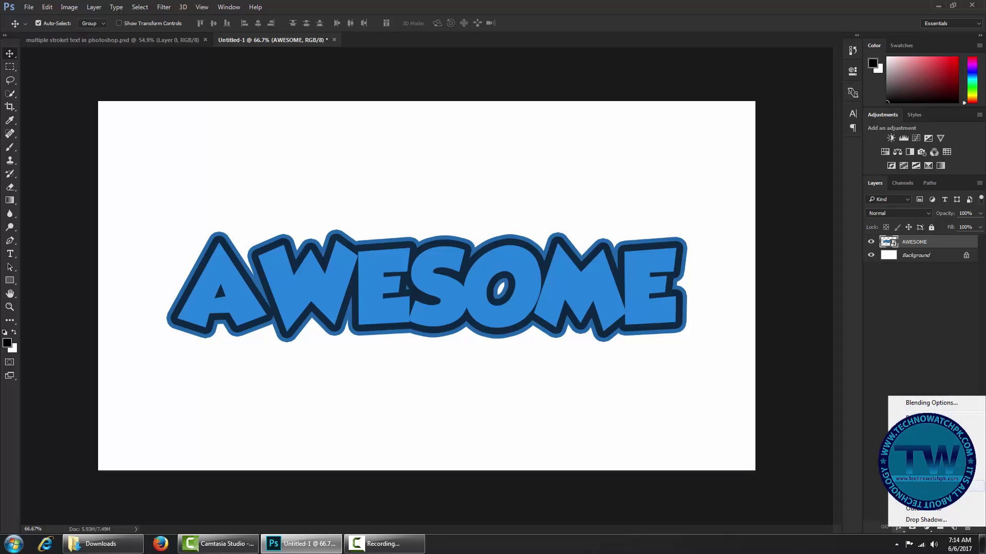
# Add a third light-blue (#549fe5) 10 px stroke around the smart object.
pyautogui.click(921, 403)
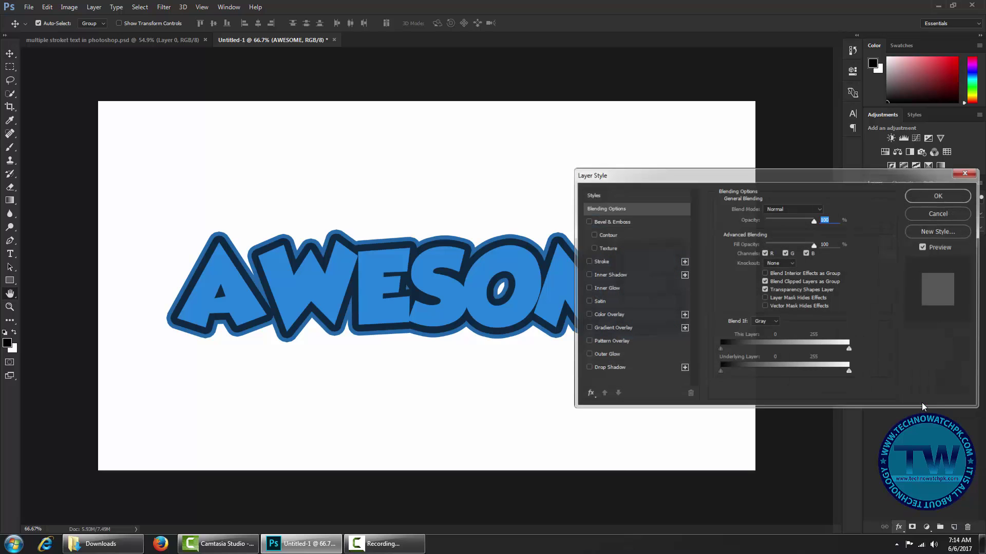
pyautogui.click(598, 262)
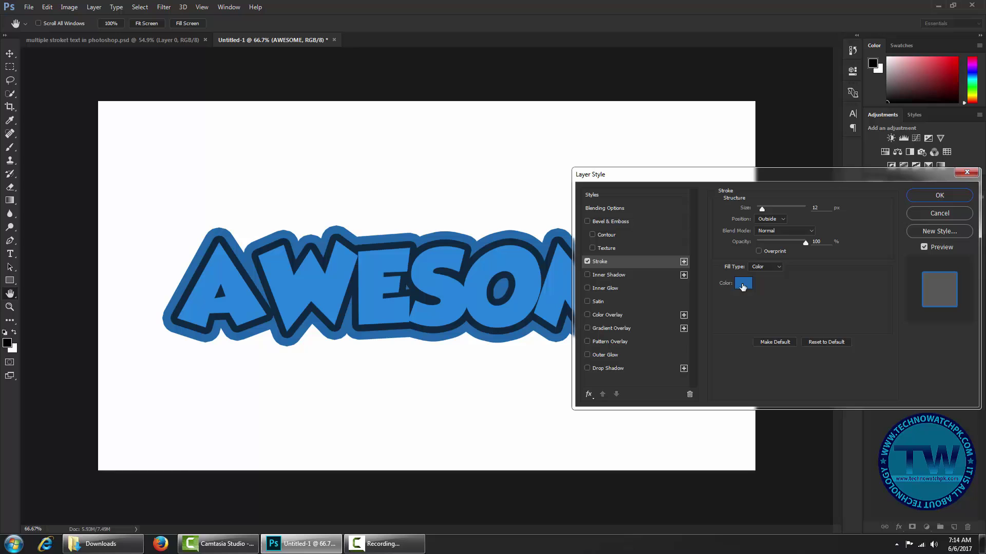
pyautogui.click(742, 284)
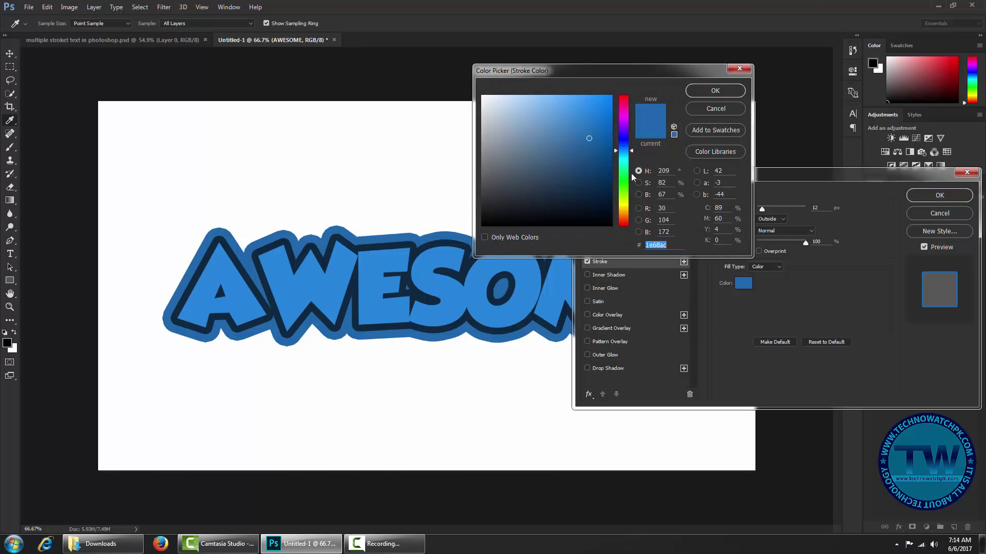
pyautogui.moveTo(571, 137)
pyautogui.mouseDown()
pyautogui.moveTo(565, 144)
pyautogui.moveTo(565, 108)
pyautogui.mouseUp()
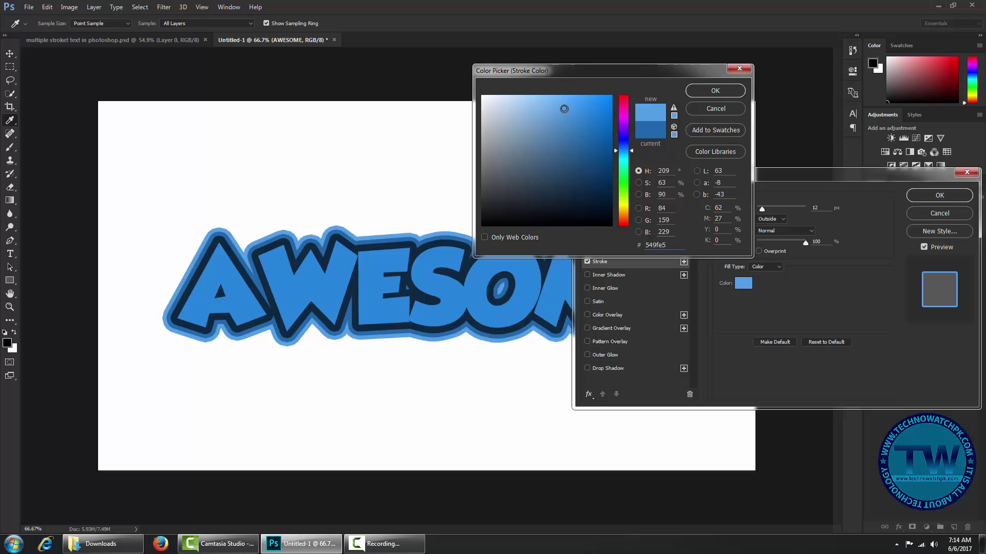
pyautogui.click(702, 93)
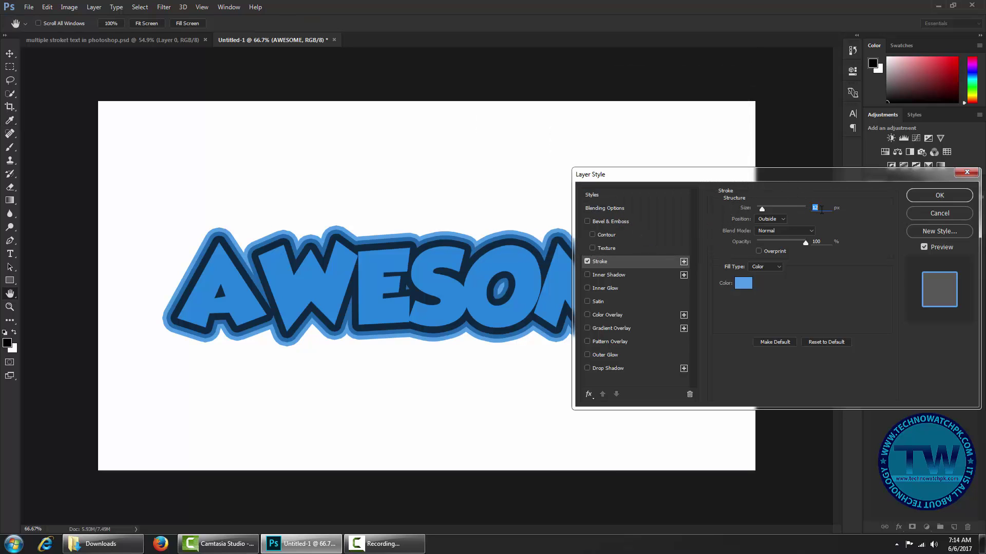
pyautogui.write('1')
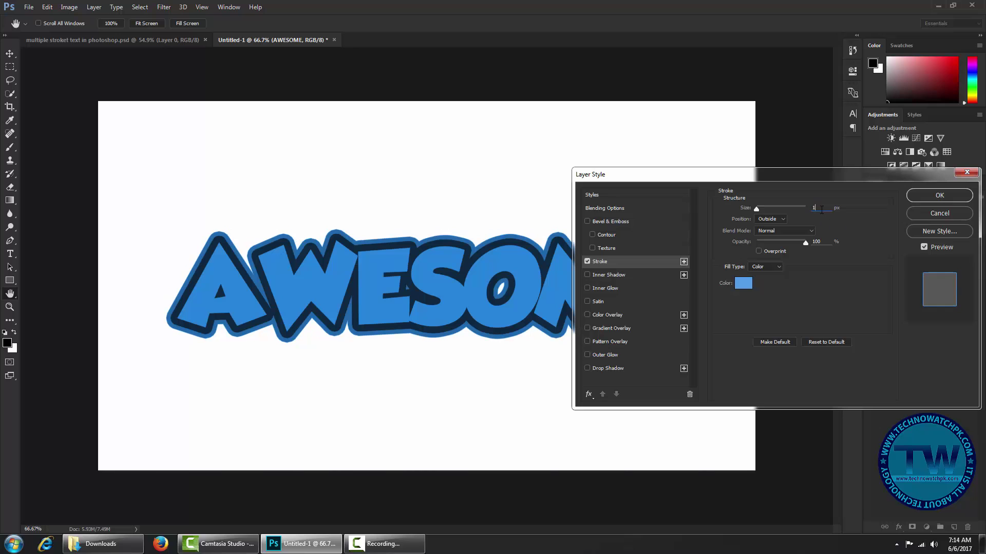
pyautogui.write('0')
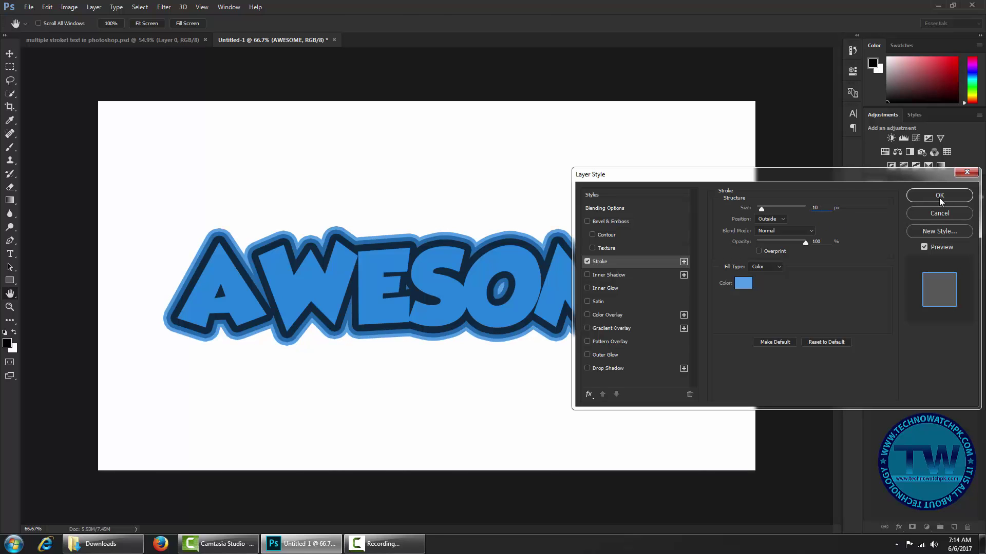
pyautogui.click(938, 197)
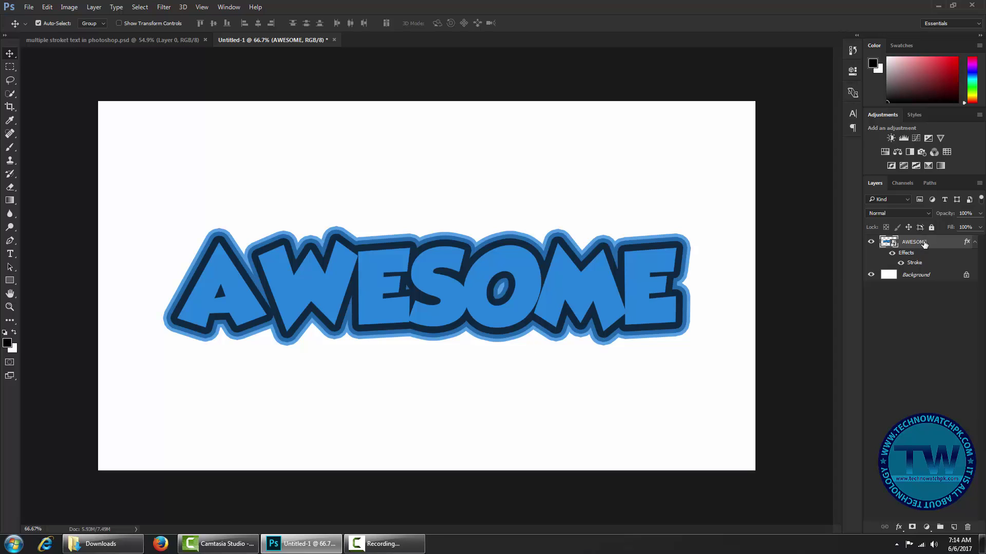
# Delete the old layer and retype 'AWESOME', fixing the misspelled ending.
pyautogui.press('Delete')
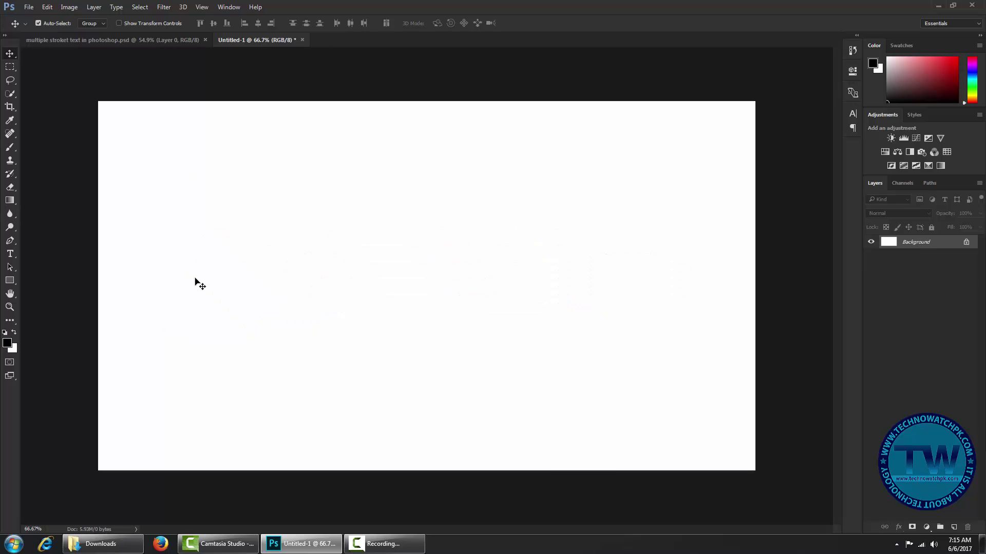
pyautogui.press('t')
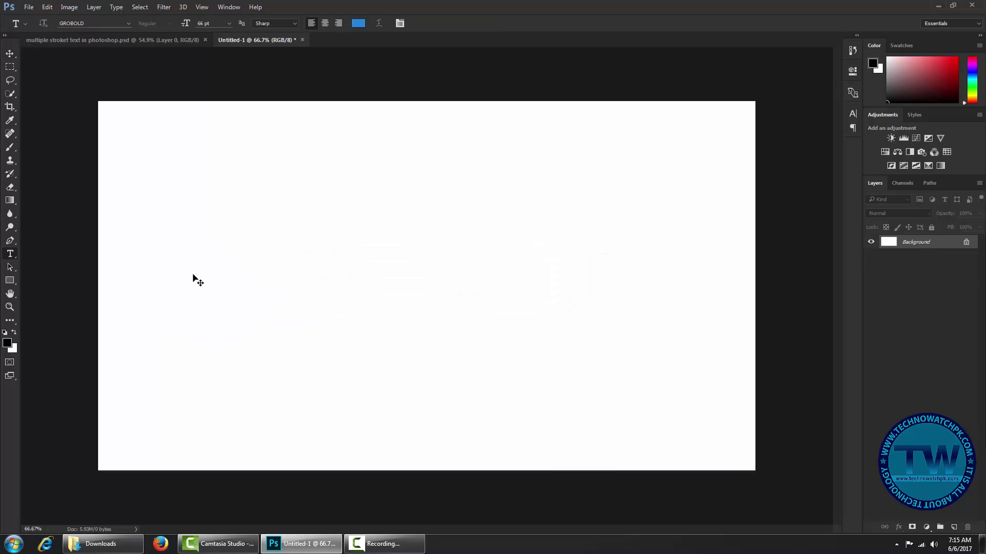
pyautogui.click(218, 274)
pyautogui.write('A')
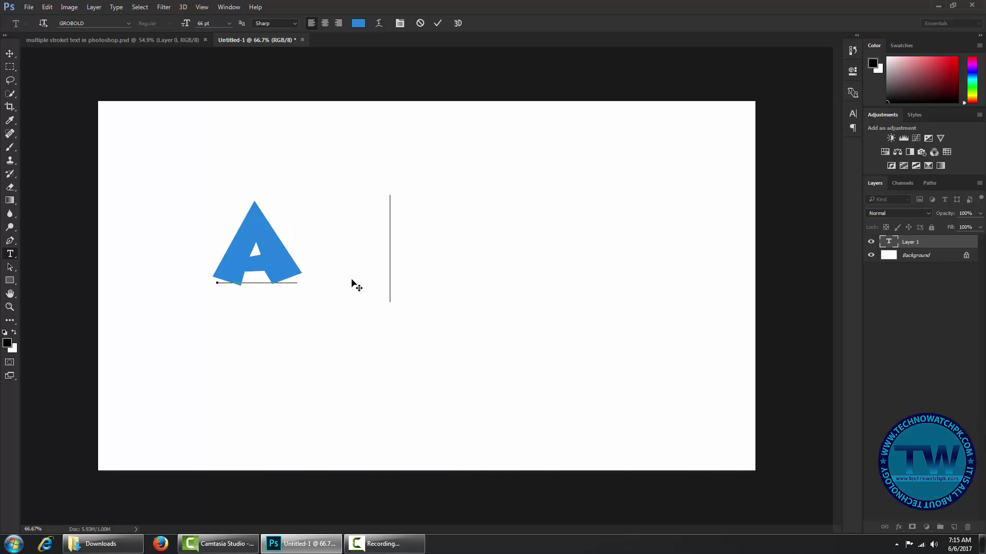
pyautogui.write('WESOE')
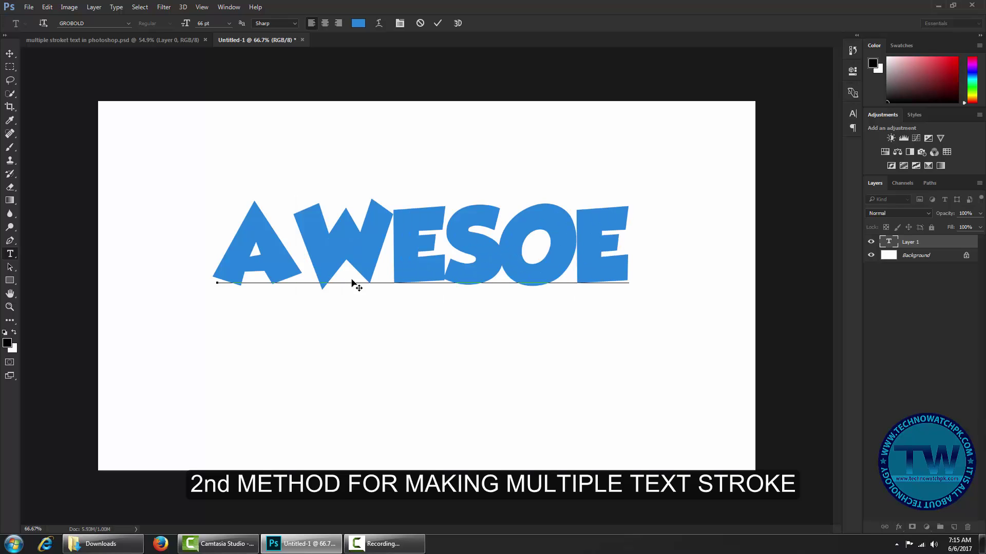
pyautogui.press('BackSpace')
pyautogui.write('NE')
pyautogui.press('Left')
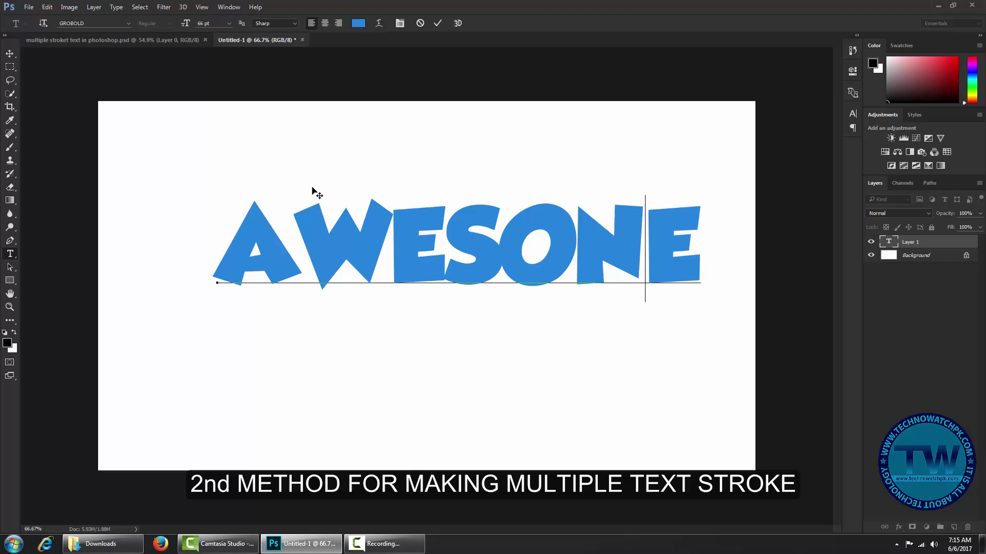
pyautogui.press('Delete')
pyautogui.press('BackSpace')
pyautogui.write('ME')
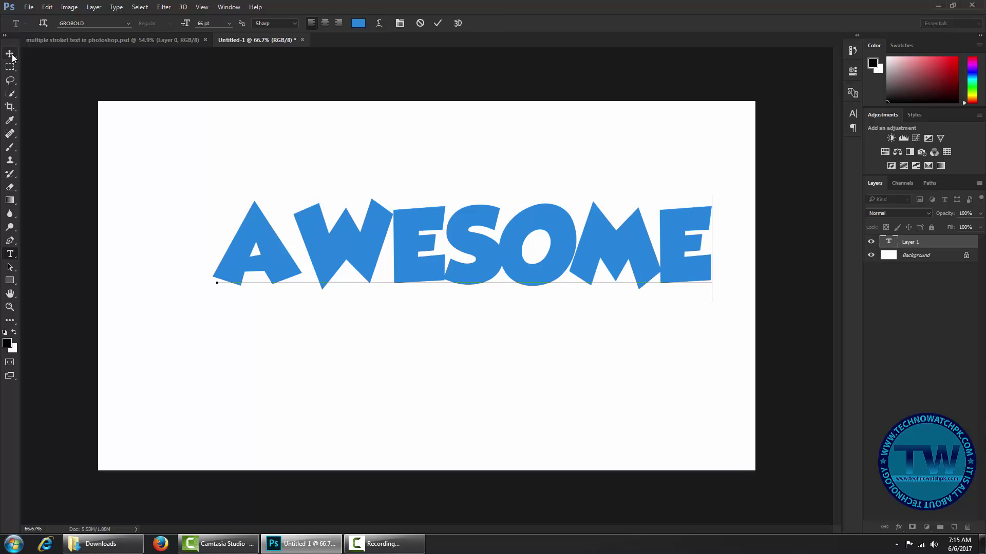
# Commit the text, move it down-left and select the whole canvas.
pyautogui.click(10, 53)
pyautogui.moveTo(491, 245)
pyautogui.mouseDown()
pyautogui.moveTo(434, 273)
pyautogui.moveTo(426, 291)
pyautogui.mouseUp()
pyautogui.hotkey('ctrl', 'a')
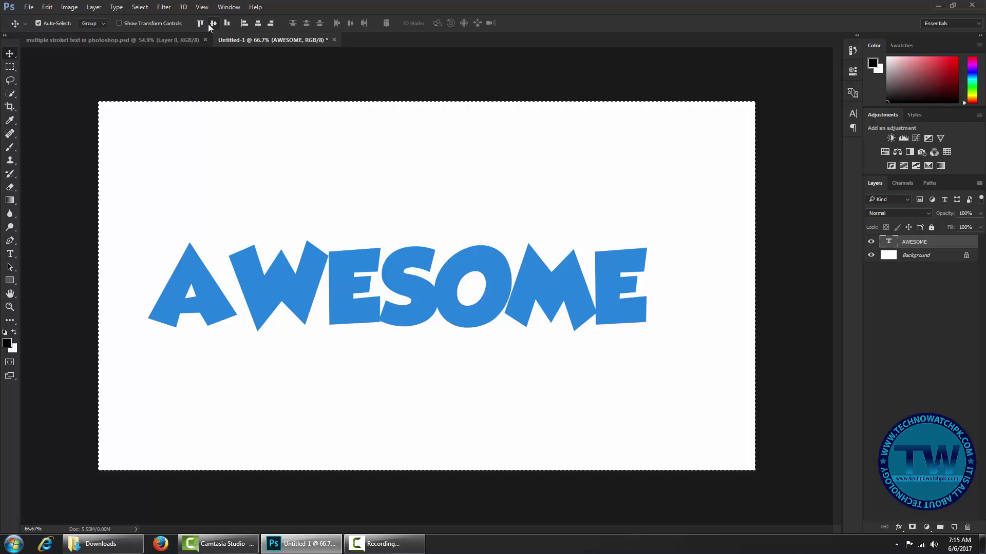
# Align the AWESOME text to the canvas's horizontal and vertical centres and deselect.
pyautogui.click(259, 25)
pyautogui.click(367, 246)
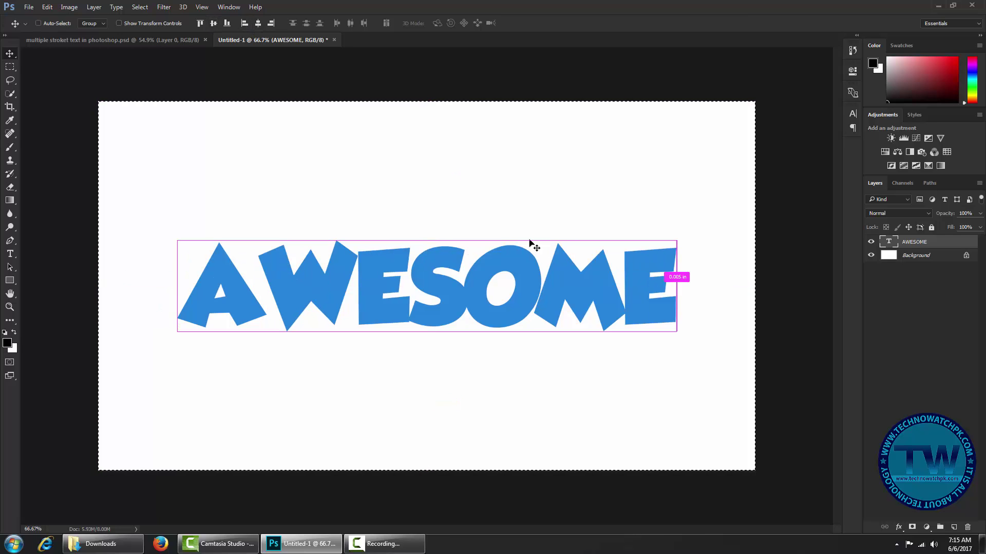
pyautogui.hotkey('ctrl', 'd')
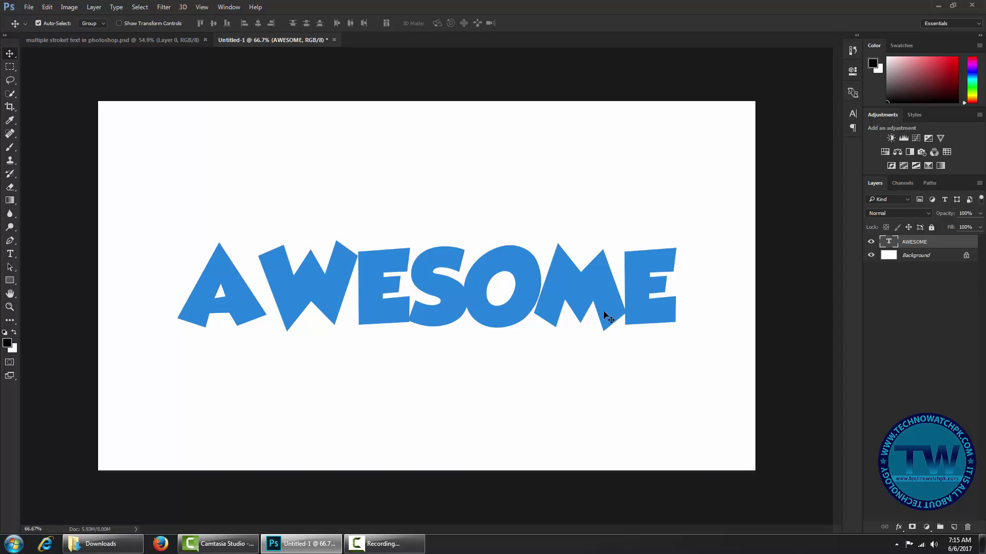
pyautogui.click(901, 526)
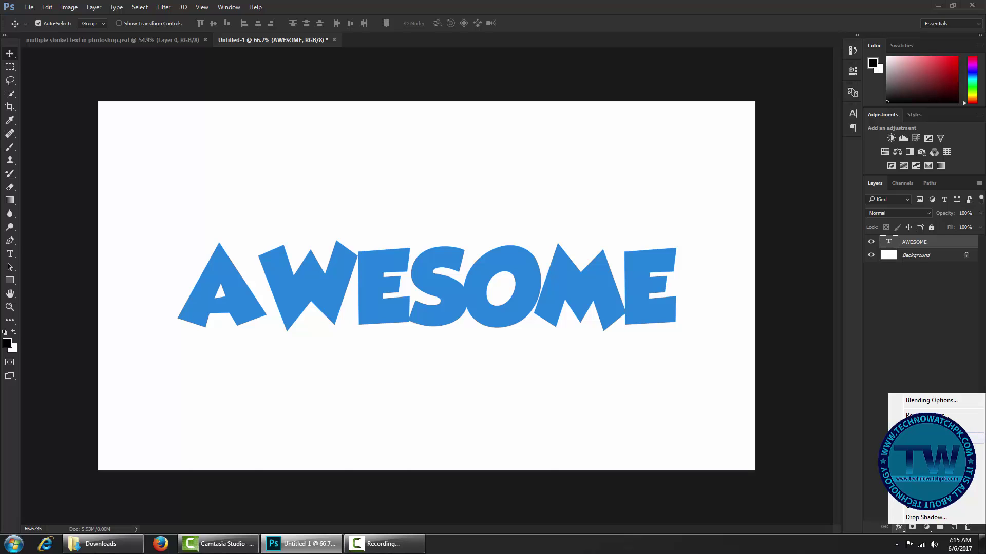
# Add a Stroke effect and set its colour to dark navy blue.
pyautogui.click(925, 428)
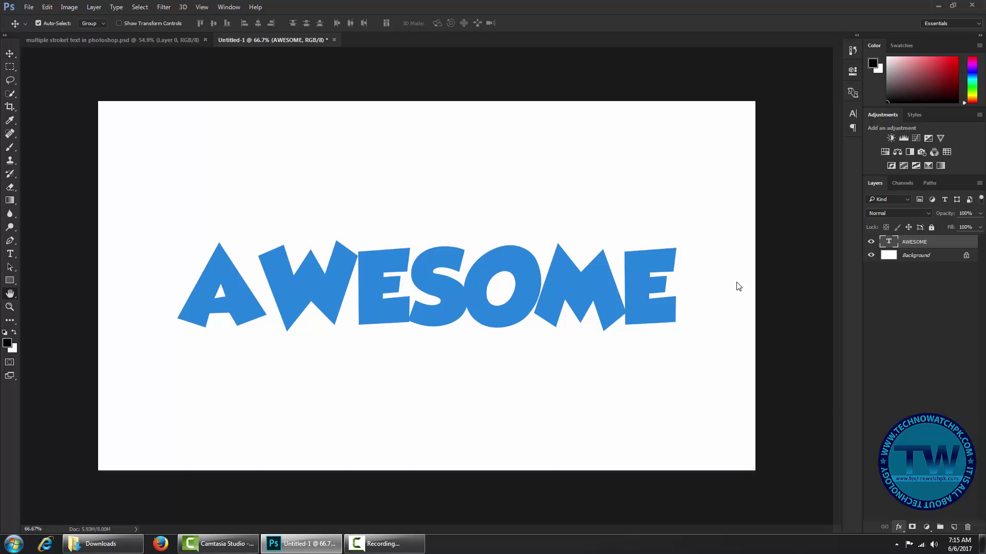
pyautogui.click(743, 283)
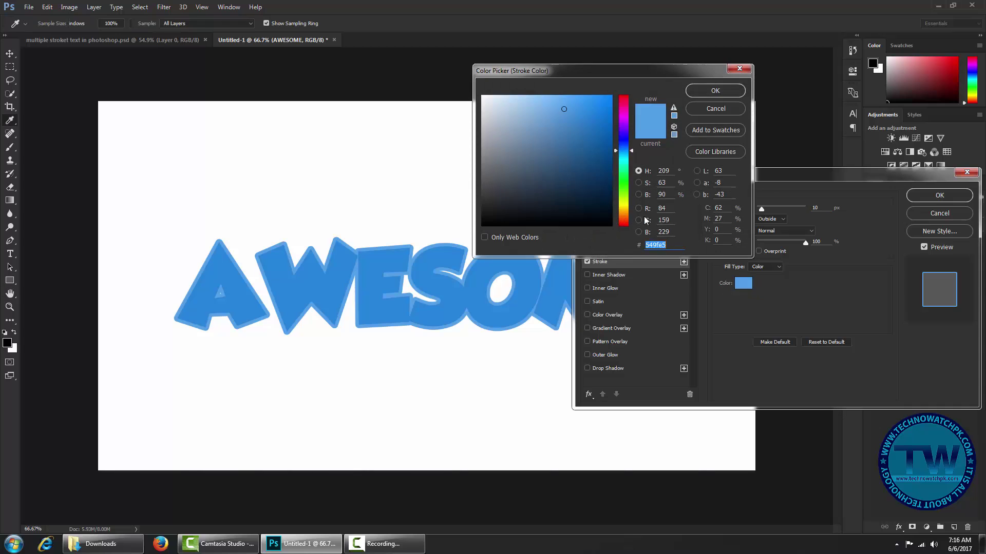
pyautogui.click(598, 163)
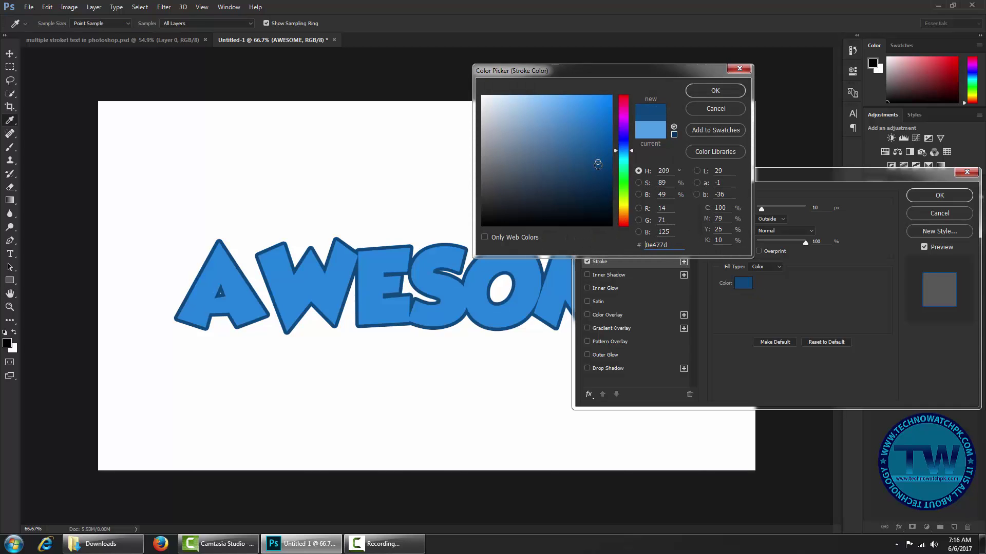
pyautogui.click(714, 90)
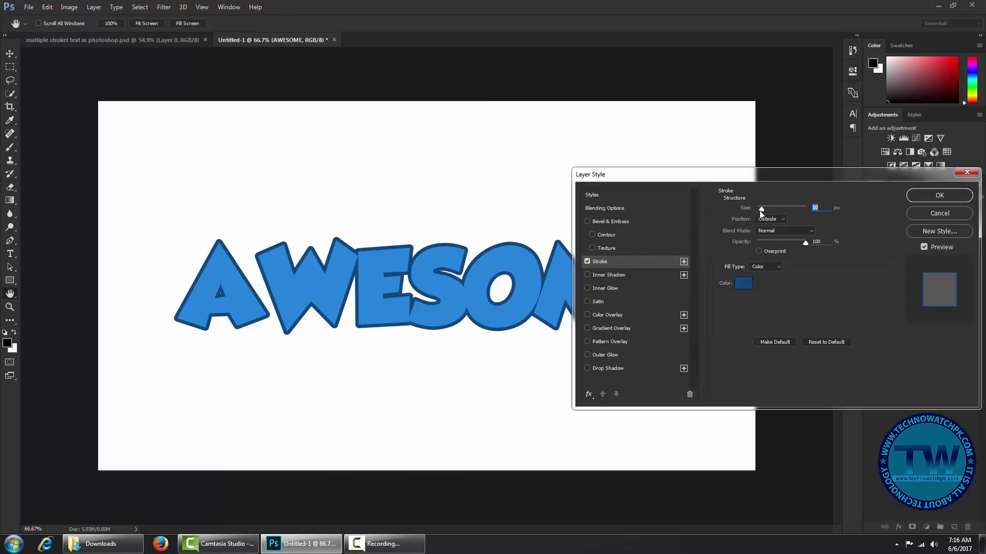
# Thicken the outline stroke to 20 px.
pyautogui.moveTo(760, 211); pyautogui.dragTo(762, 211)
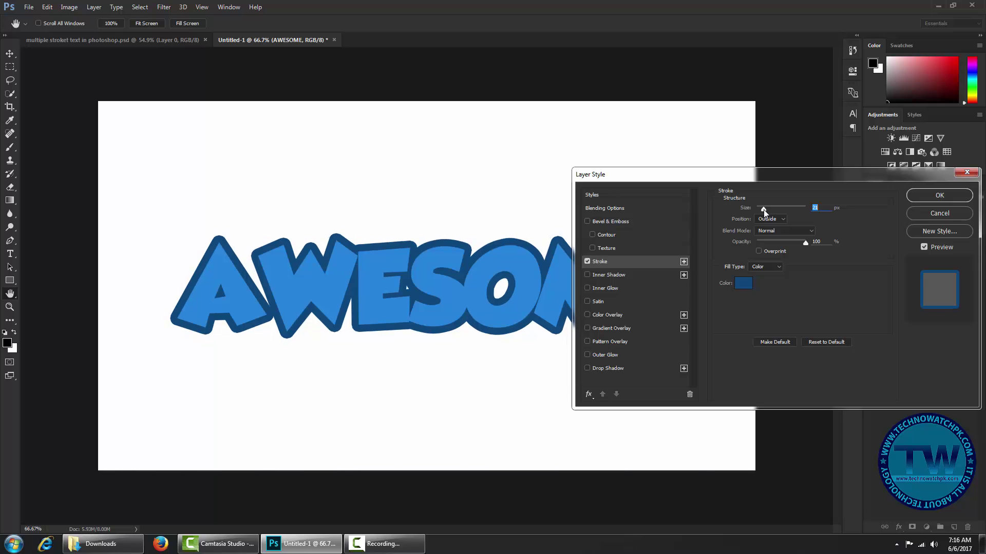
pyautogui.click(818, 208)
pyautogui.press('BackSpace')
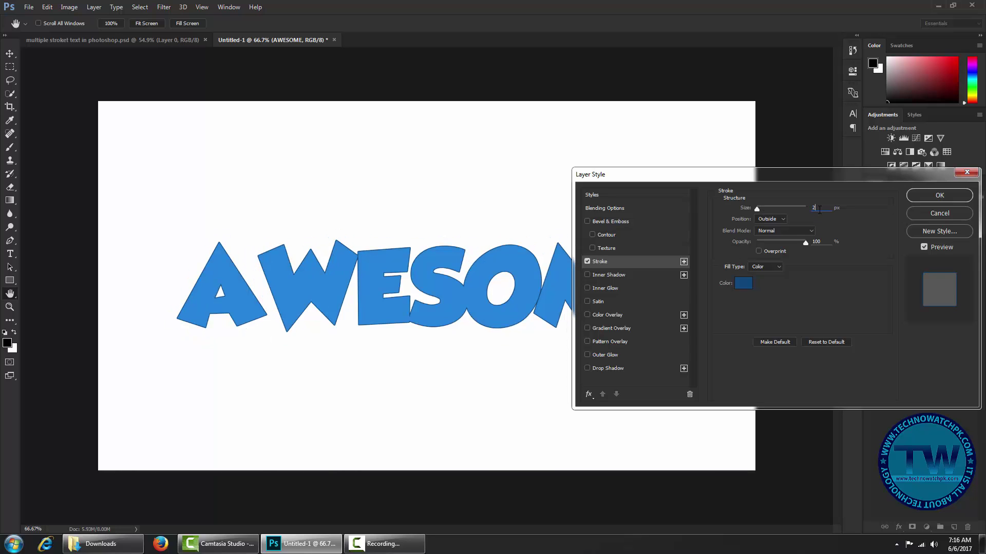
pyautogui.write('0')
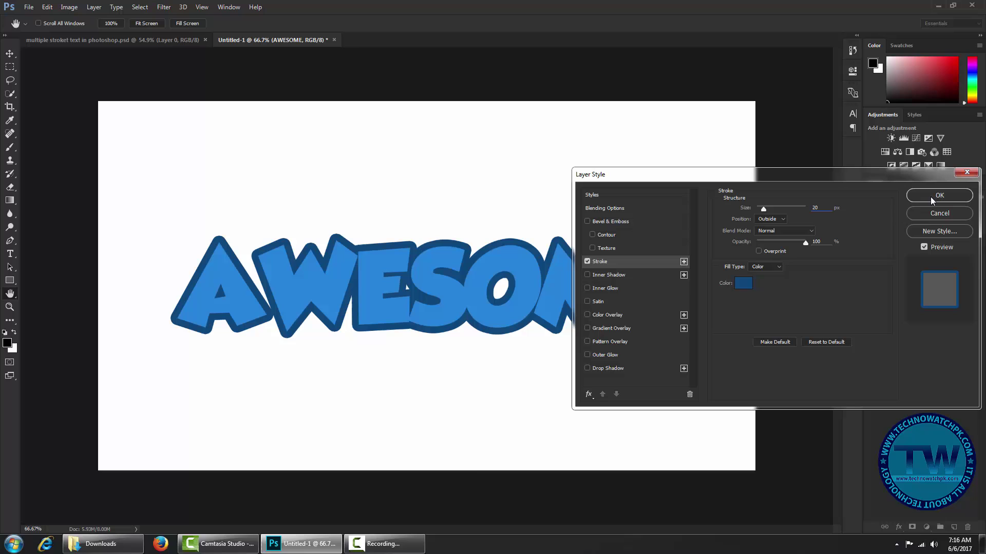
pyautogui.moveTo(808, 177); pyautogui.dragTo(766, 130)
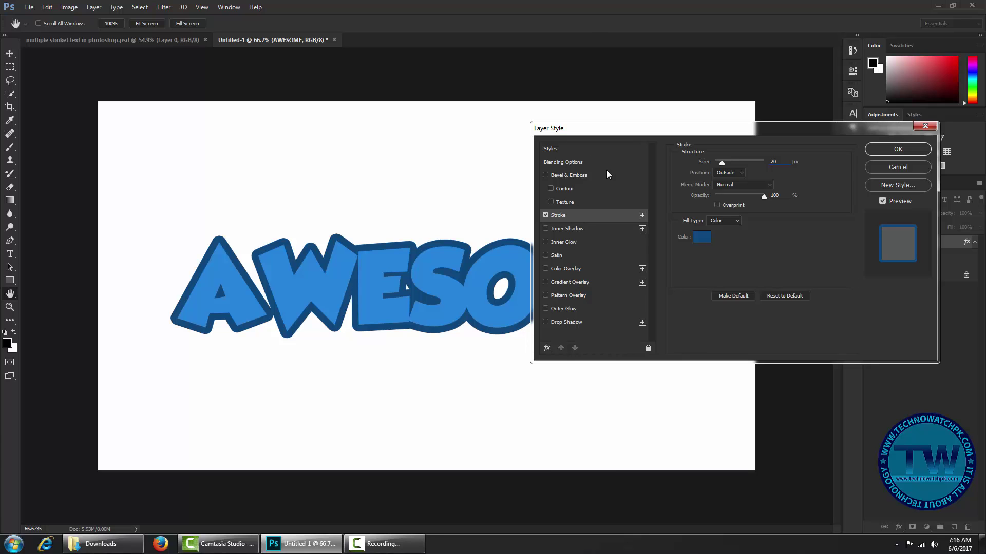
# Duplicate the Stroke effect and give the new copy a bright blue colour for now.
pyautogui.click(642, 216)
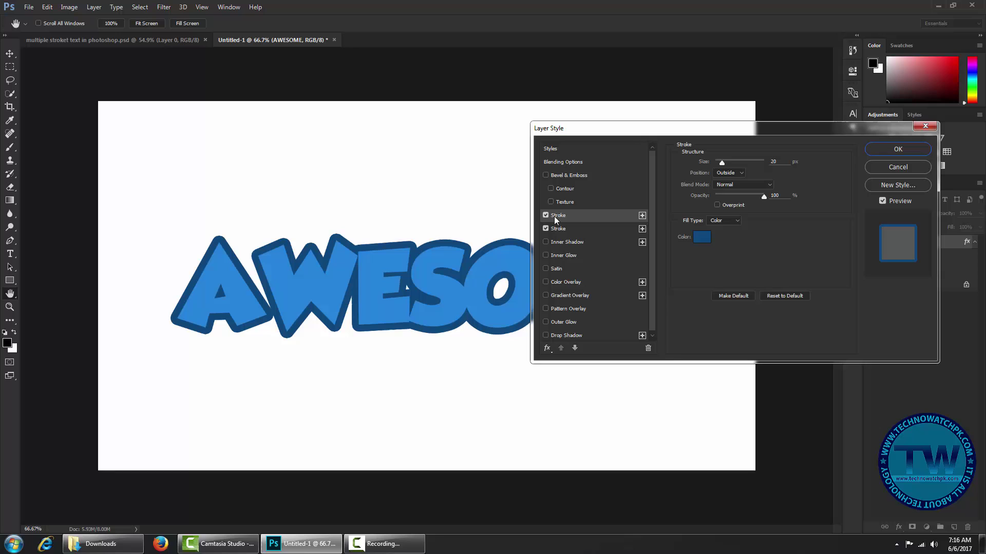
pyautogui.click(702, 242)
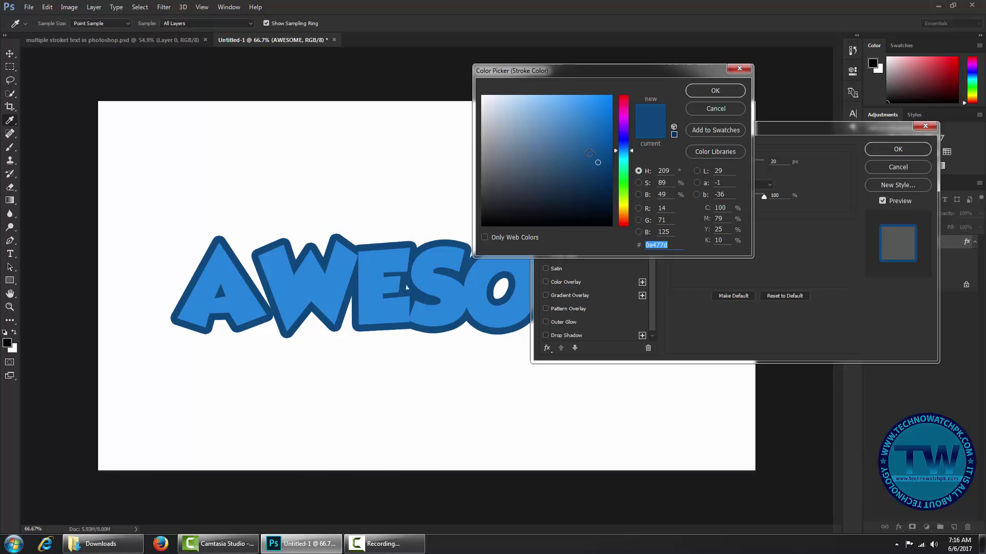
pyautogui.click(573, 128)
pyautogui.moveTo(572, 128); pyautogui.dragTo(587, 149)
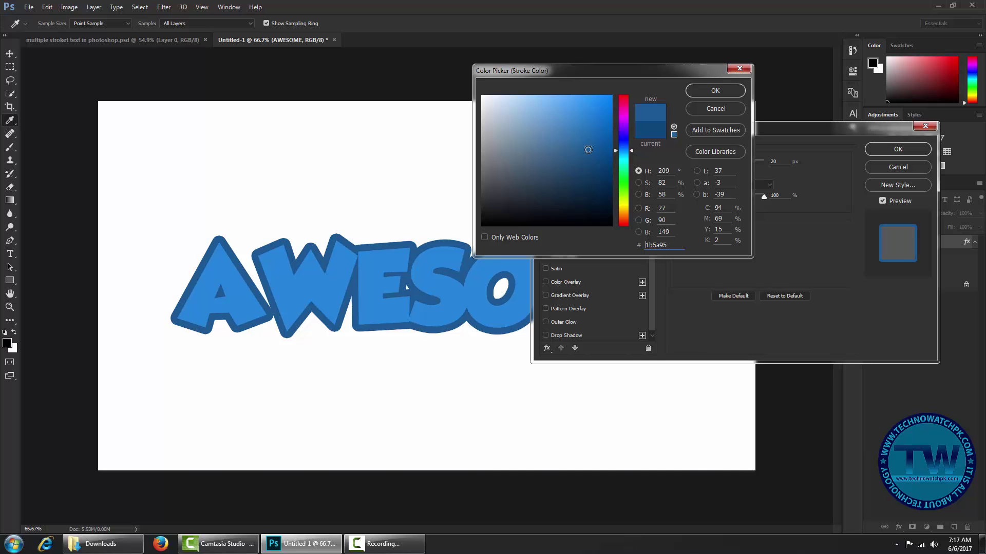
pyautogui.moveTo(622, 68); pyautogui.dragTo(806, 160)
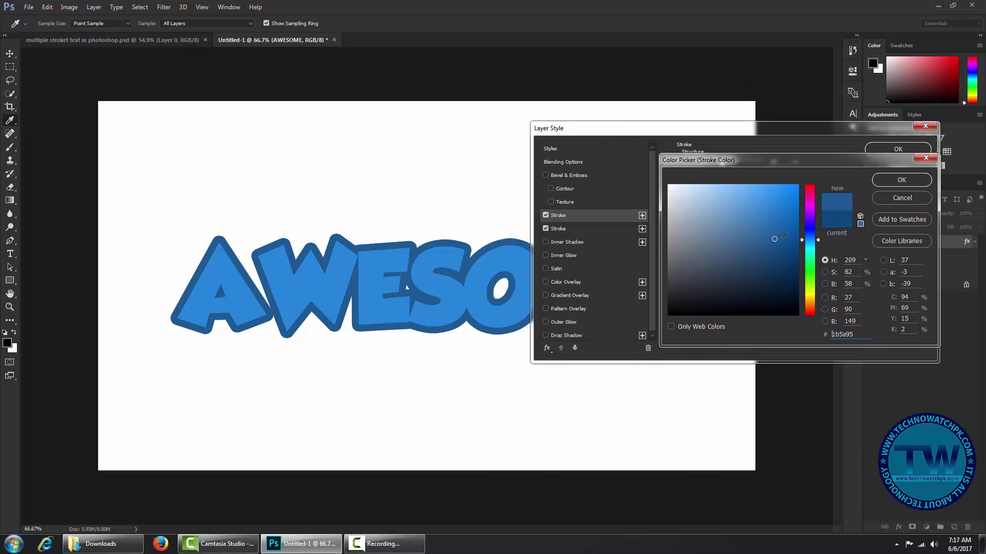
pyautogui.click(779, 198)
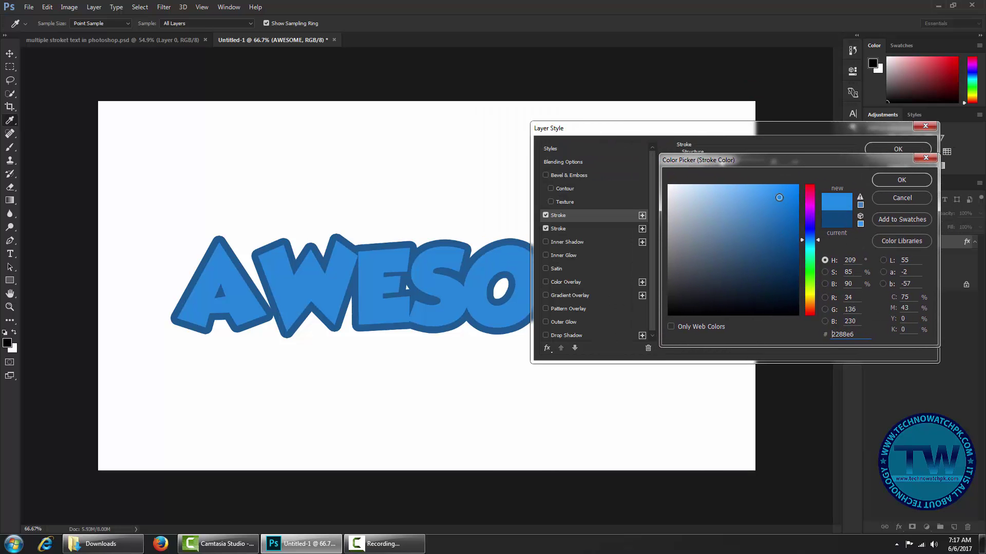
pyautogui.click(894, 180)
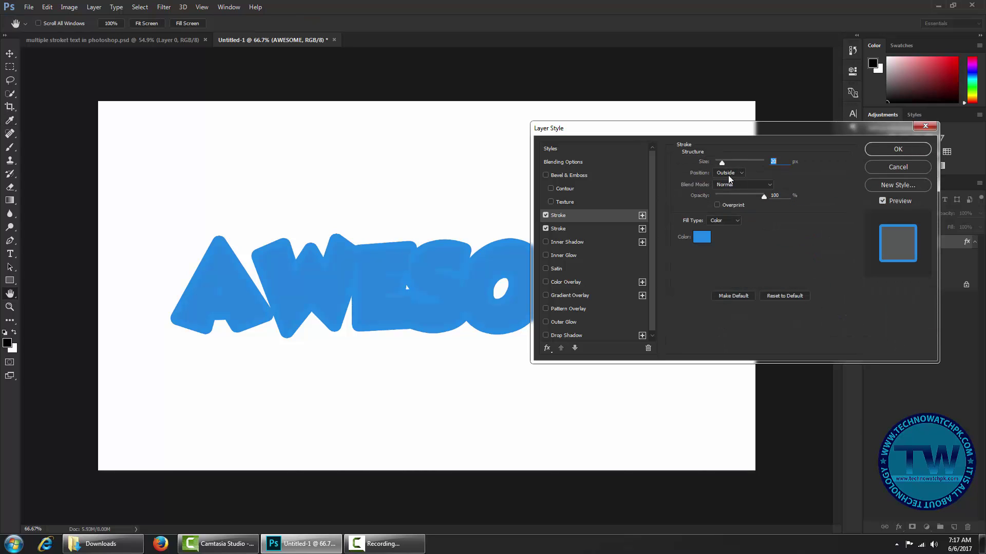
# Set the second stroke to Inside, about 1 px thin, in a pale grey-blue.
pyautogui.click(728, 174)
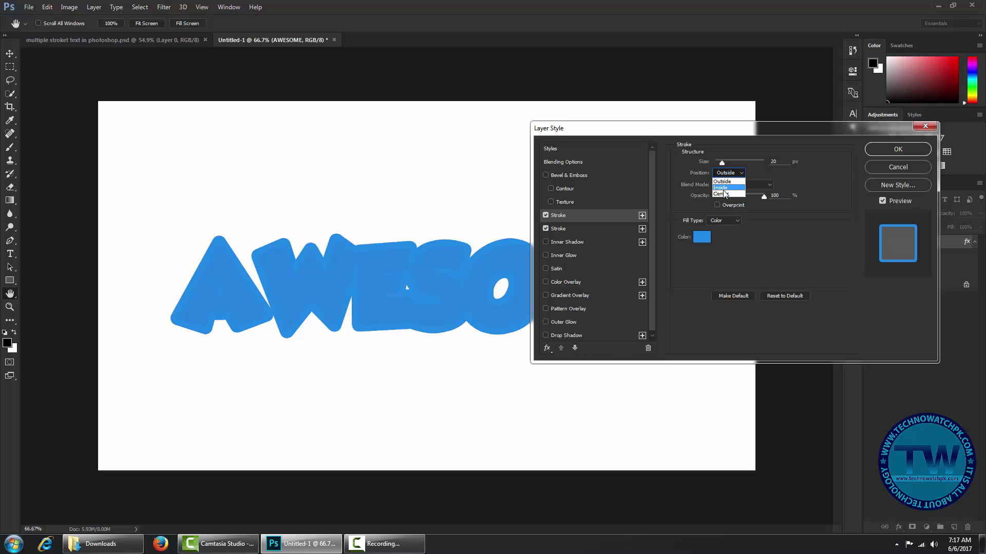
pyautogui.click(725, 189)
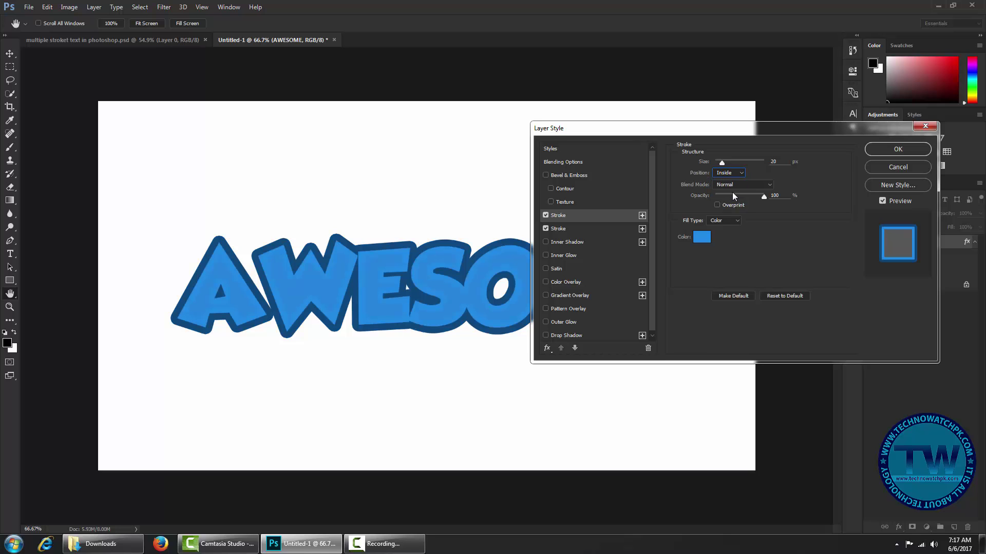
pyautogui.moveTo(724, 164); pyautogui.dragTo(719, 165)
pyautogui.click(702, 236)
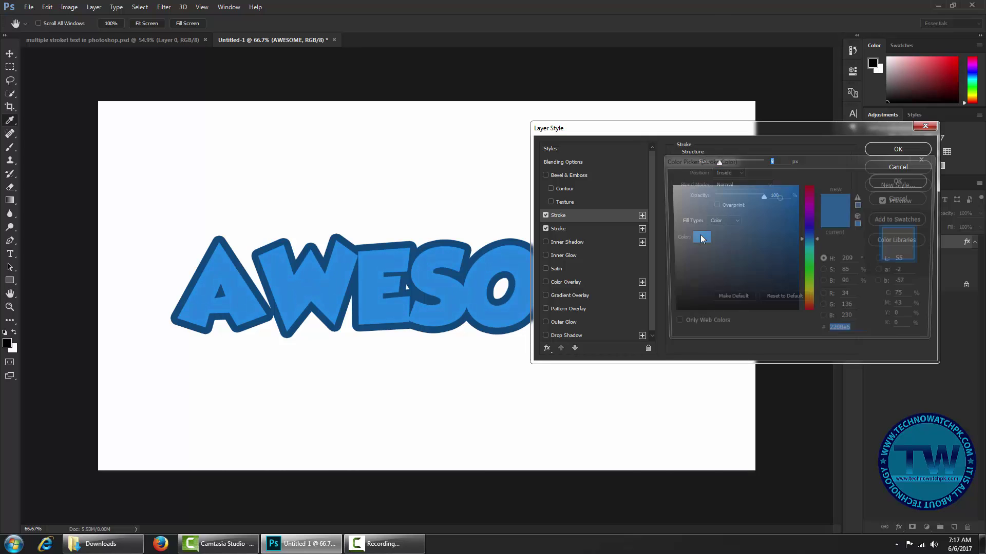
pyautogui.moveTo(686, 220)
pyautogui.mouseDown()
pyautogui.moveTo(685, 212)
pyautogui.moveTo(696, 239)
pyautogui.moveTo(679, 205)
pyautogui.mouseUp()
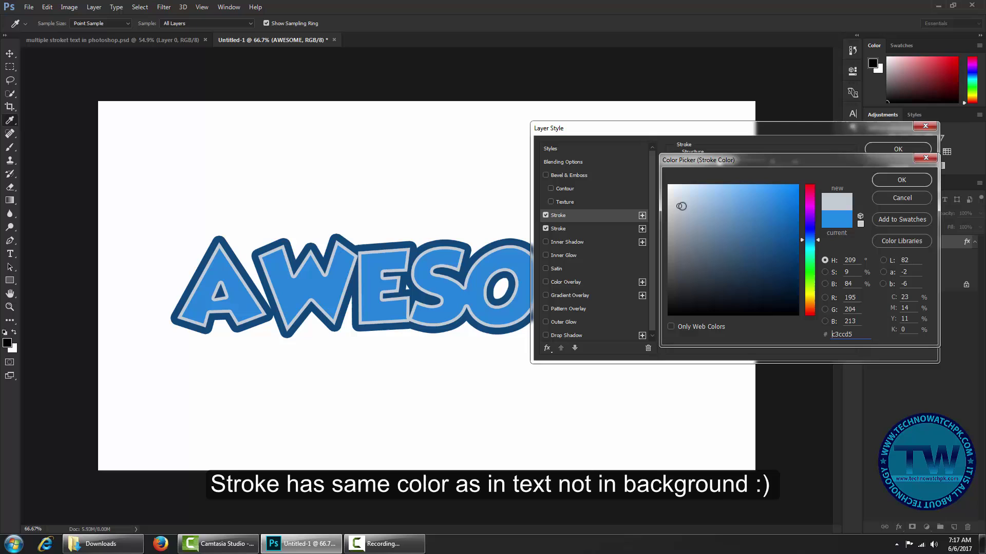
pyautogui.click(893, 179)
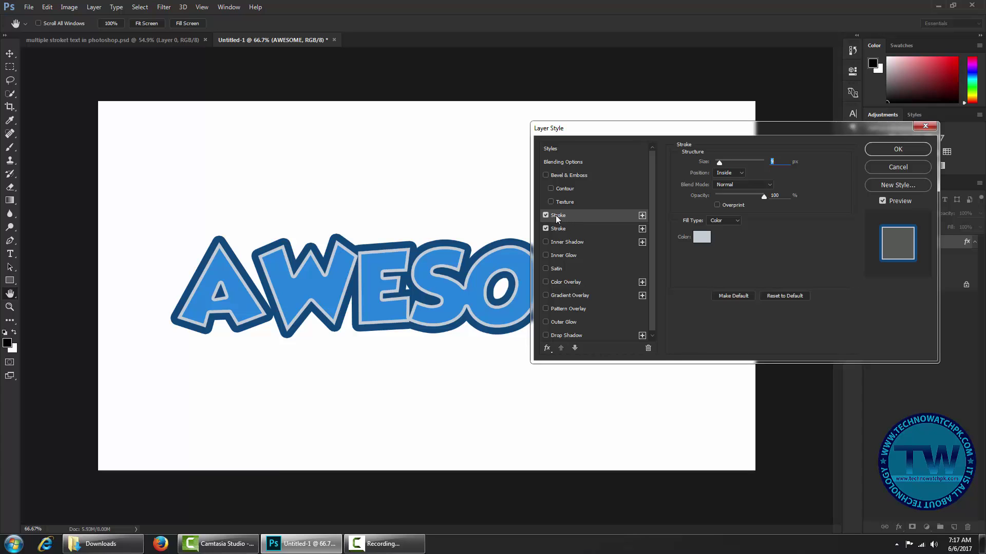
# Add a third Stroke effect and give it a dark blue colour to start.
pyautogui.click(642, 216)
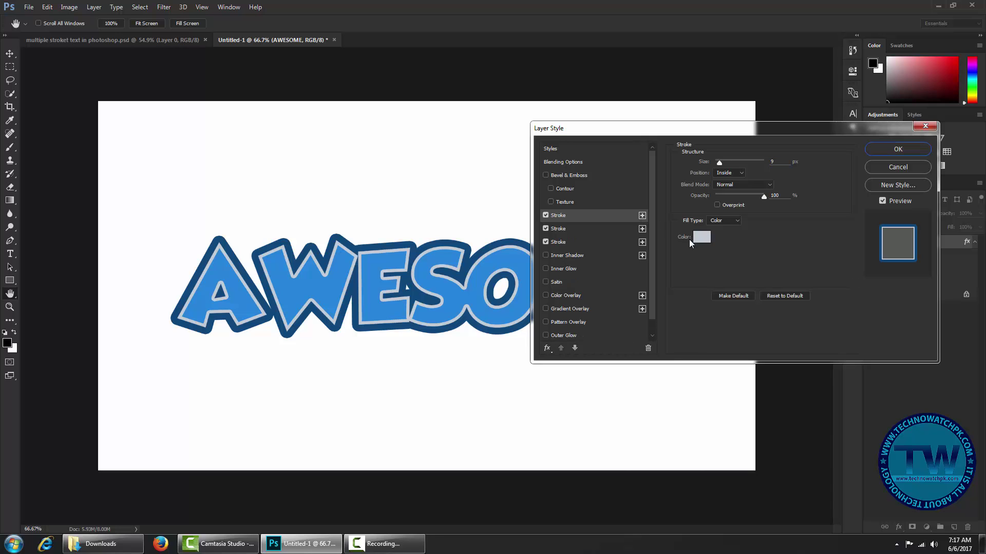
pyautogui.click(701, 237)
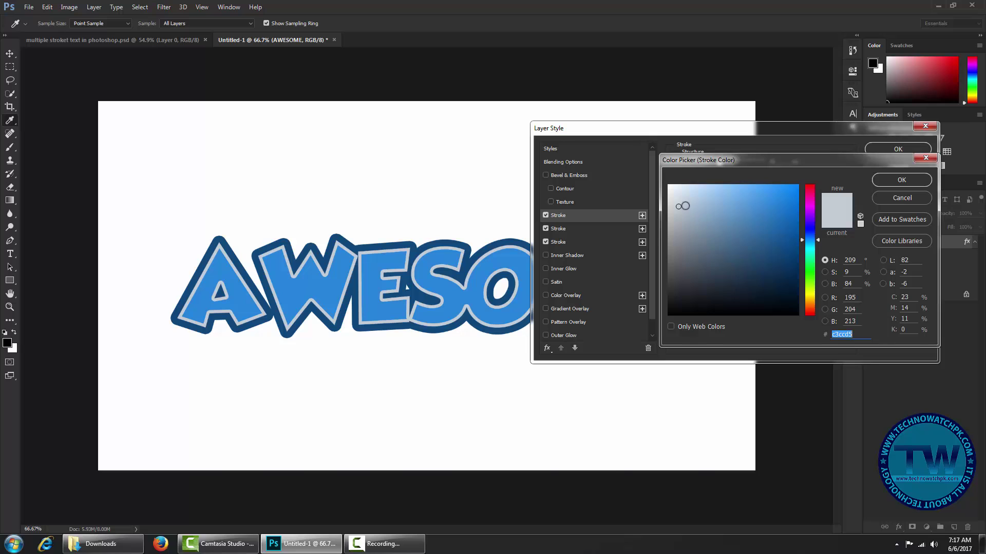
pyautogui.write('31465a')
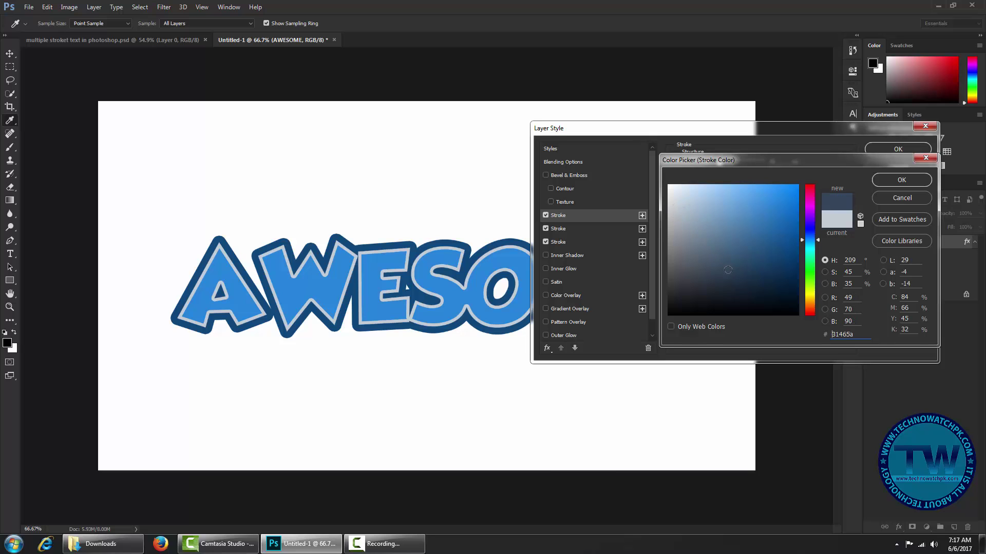
pyautogui.moveTo(727, 270); pyautogui.dragTo(753, 281)
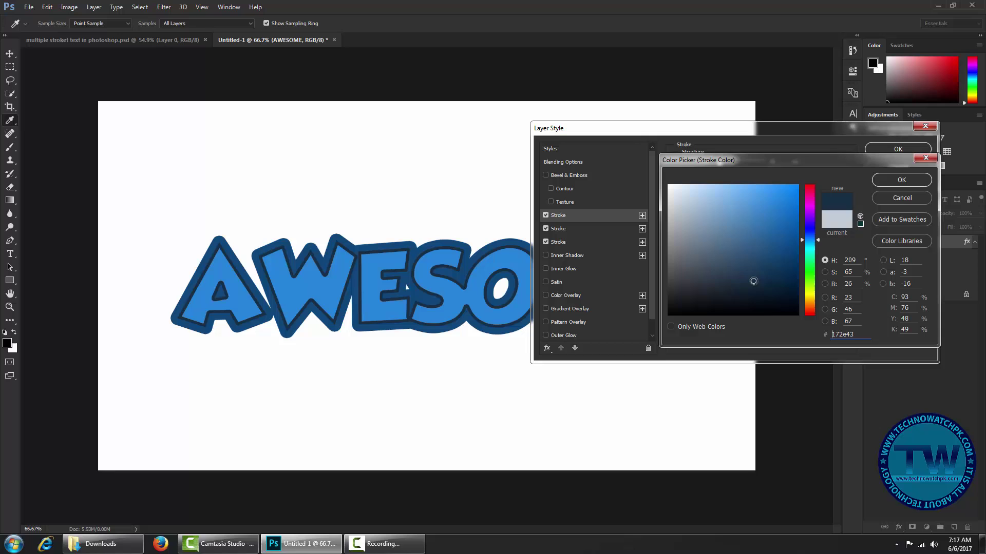
pyautogui.moveTo(754, 281); pyautogui.dragTo(770, 275)
pyautogui.click(893, 183)
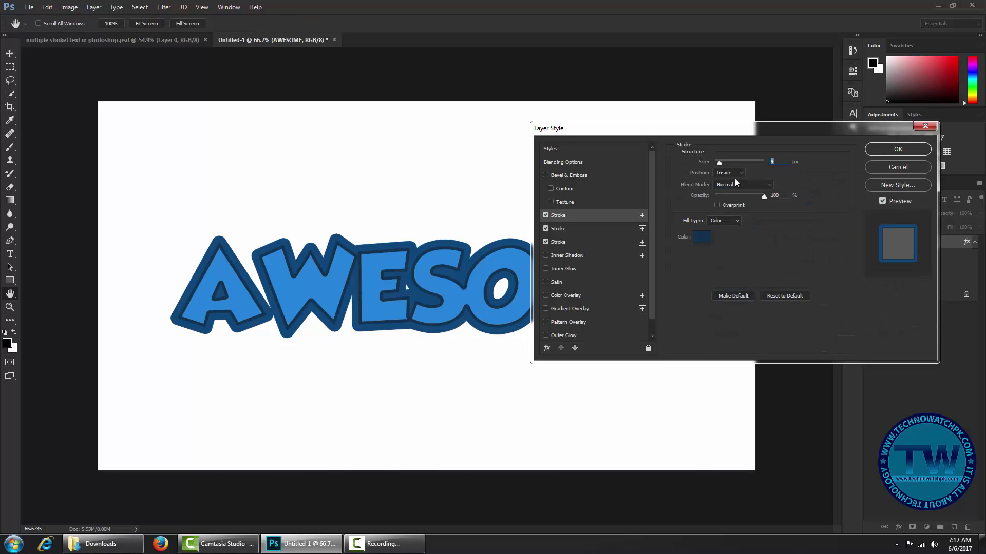
# Set the third stroke to Outside with a 24 px width.
pyautogui.click(725, 173)
pyautogui.click(721, 182)
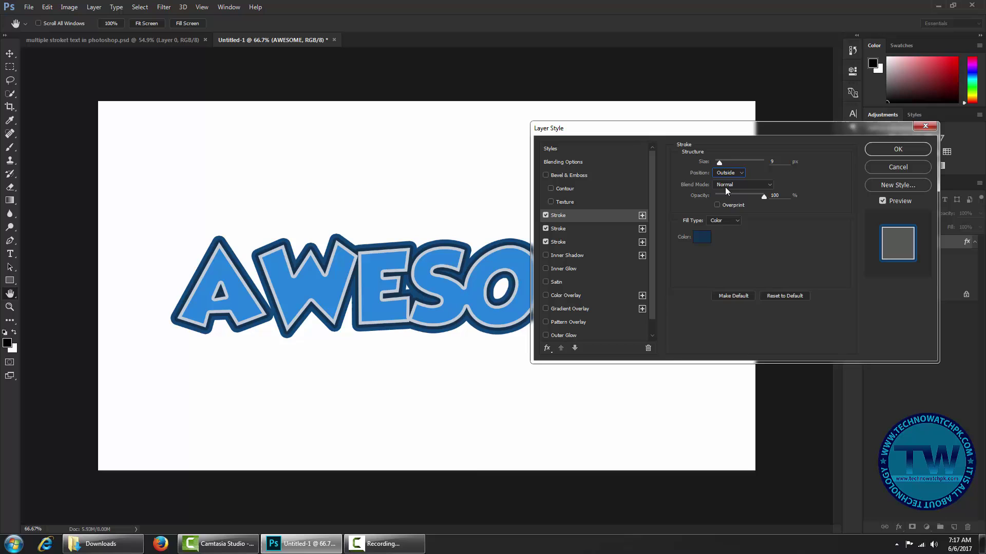
pyautogui.moveTo(720, 163); pyautogui.dragTo(719, 163)
pyautogui.moveTo(371, 265); pyautogui.dragTo(387, 277)
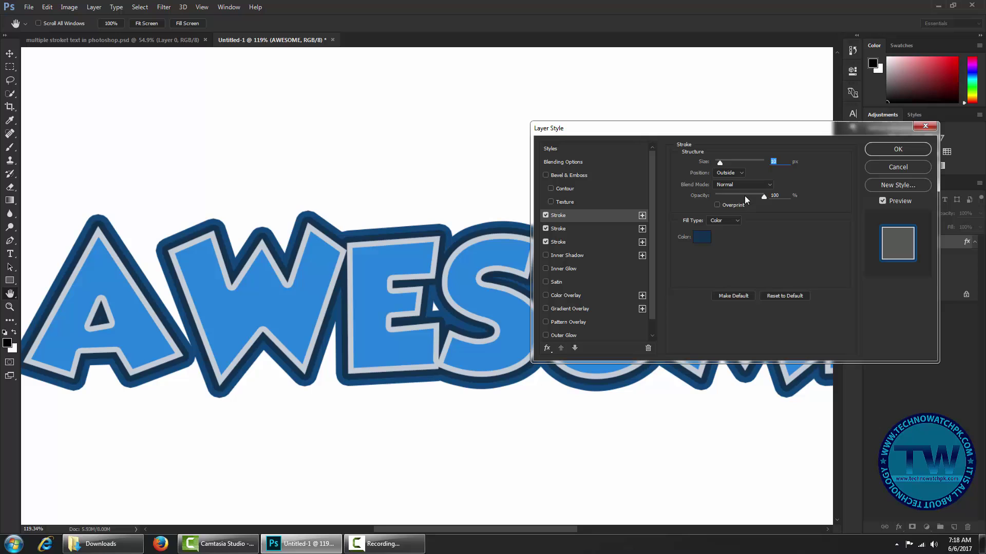
# Recolour the outer stroke to grey-blue 8498ab and apply the three-stroke layer style.
pyautogui.click(700, 244)
pyautogui.moveTo(700, 253)
pyautogui.mouseDown()
pyautogui.moveTo(720, 272)
pyautogui.moveTo(743, 252)
pyautogui.mouseUp()
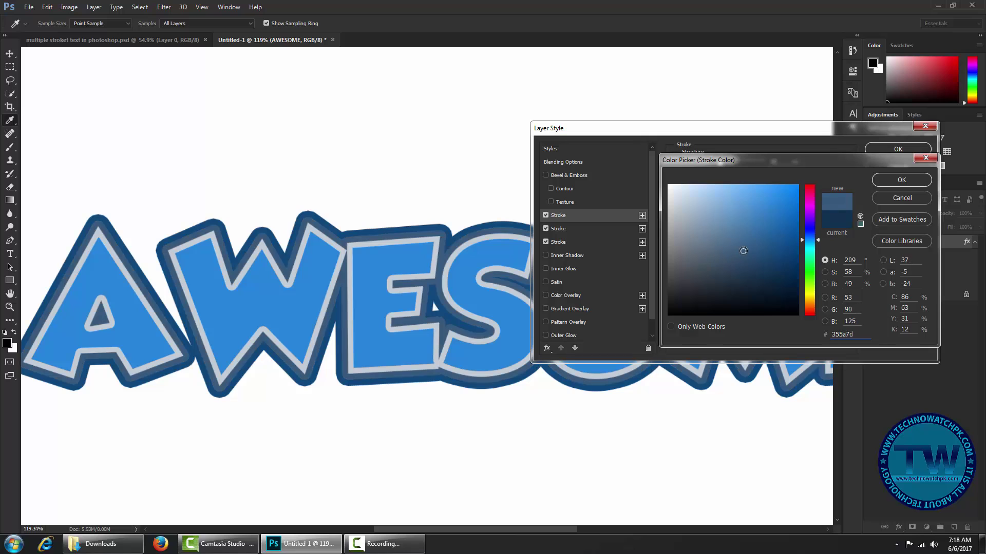
pyautogui.moveTo(743, 251)
pyautogui.mouseDown()
pyautogui.moveTo(697, 213)
pyautogui.moveTo(698, 228)
pyautogui.mouseUp()
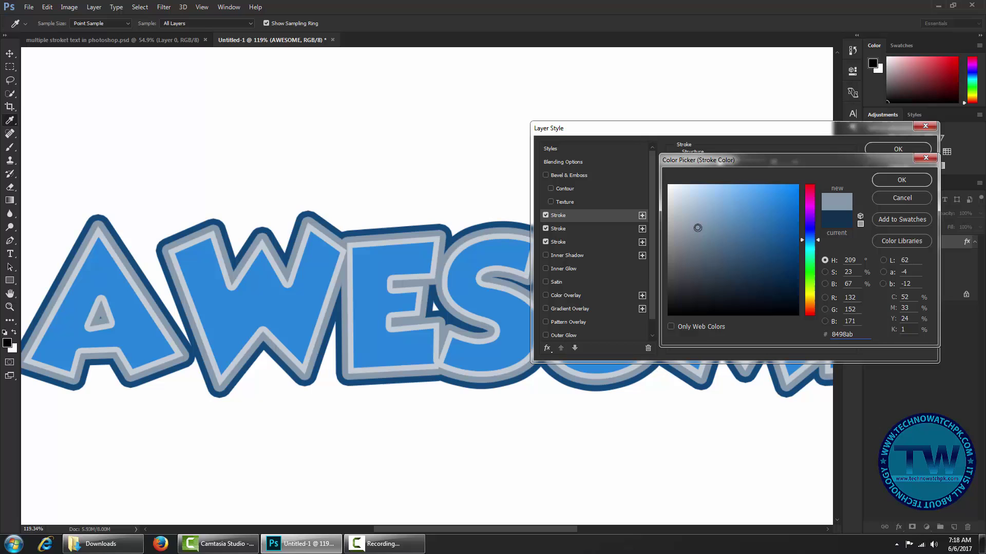
pyautogui.click(895, 179)
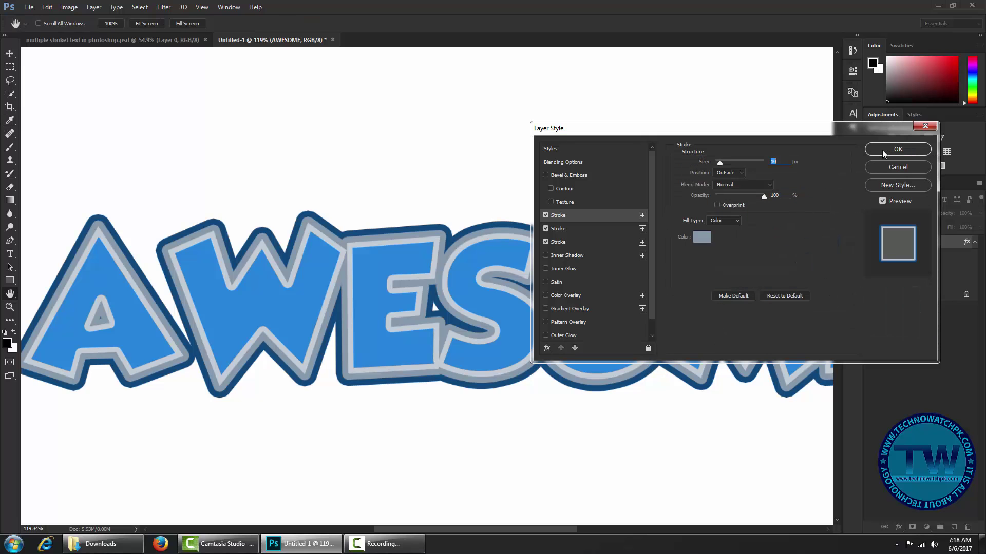
pyautogui.click(896, 149)
pyautogui.scroll(-3, 576, 358)
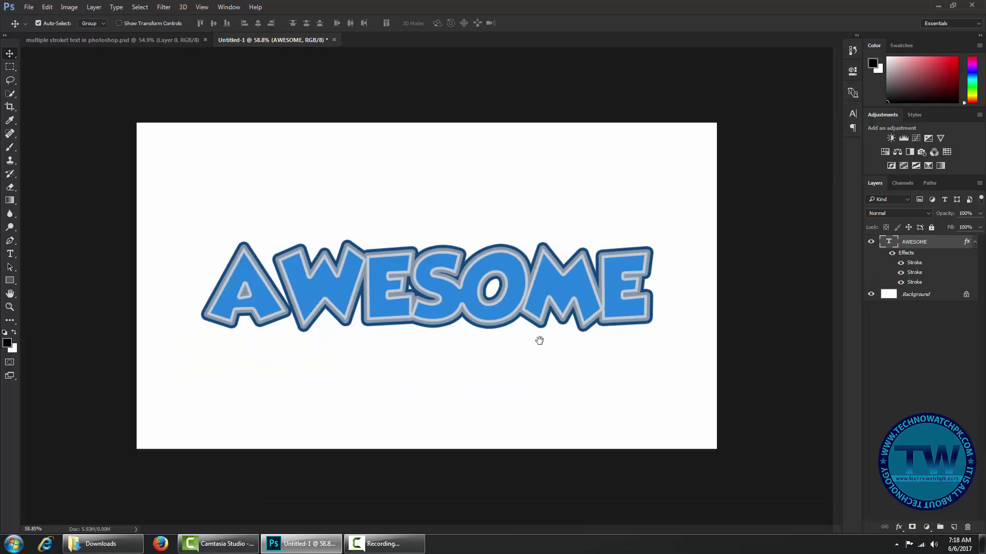
pyautogui.scroll(2, 561, 307)
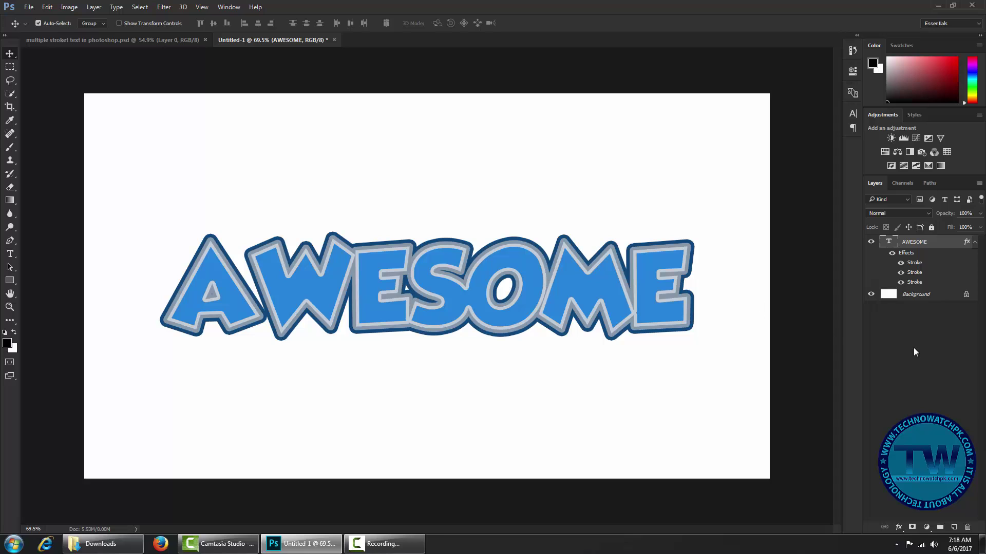
# Select the white Background layer in the Layers panel beneath the AWESOME text.
pyautogui.click(916, 294)
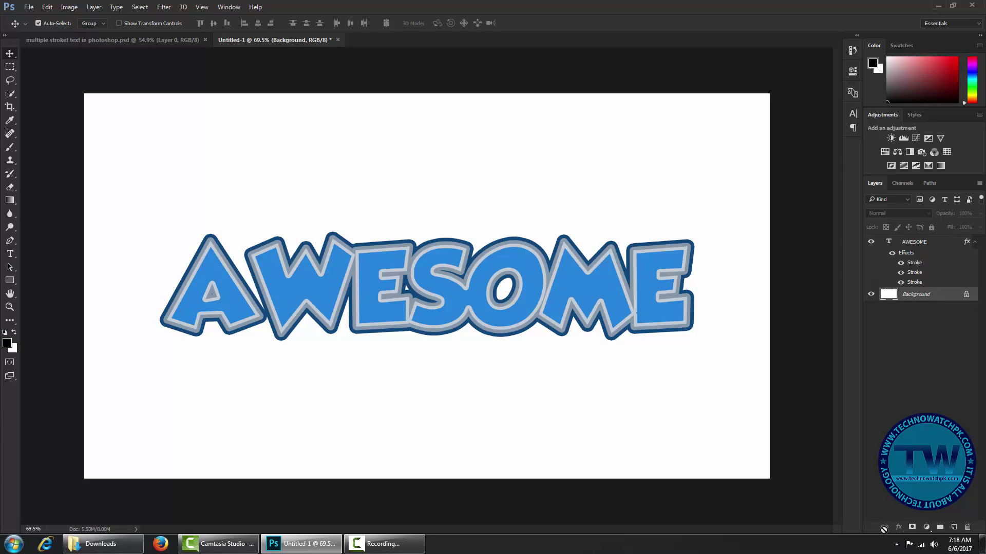
# Unlock Background into Layer 0 and enable a Gradient Overlay in its layer style.
pyautogui.click(967, 298)
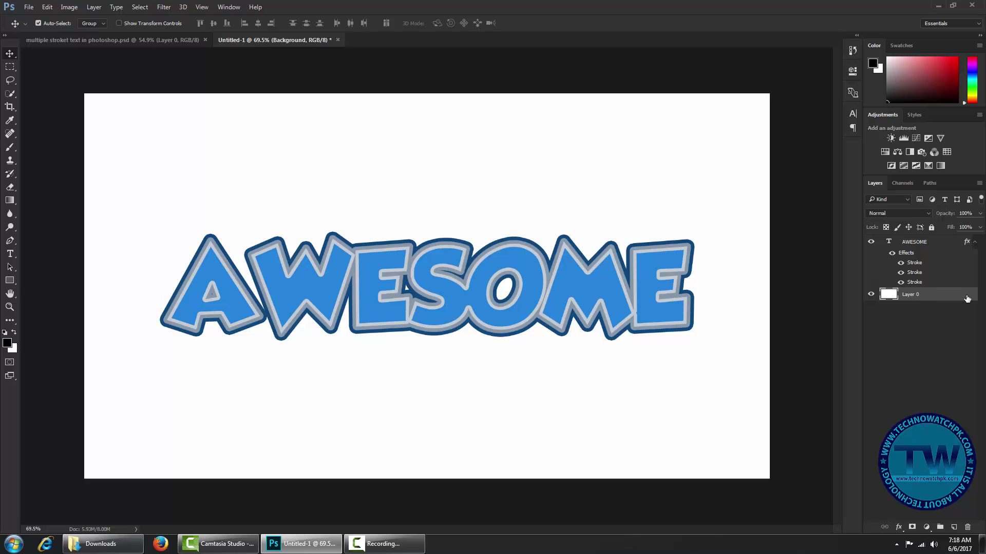
pyautogui.doubleClick(939, 294)
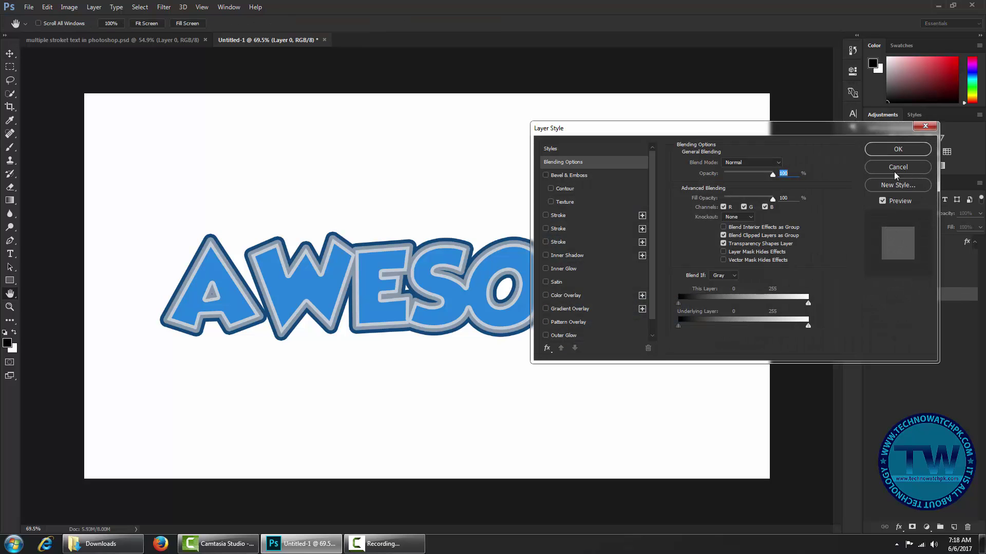
pyautogui.moveTo(865, 135); pyautogui.dragTo(724, 152)
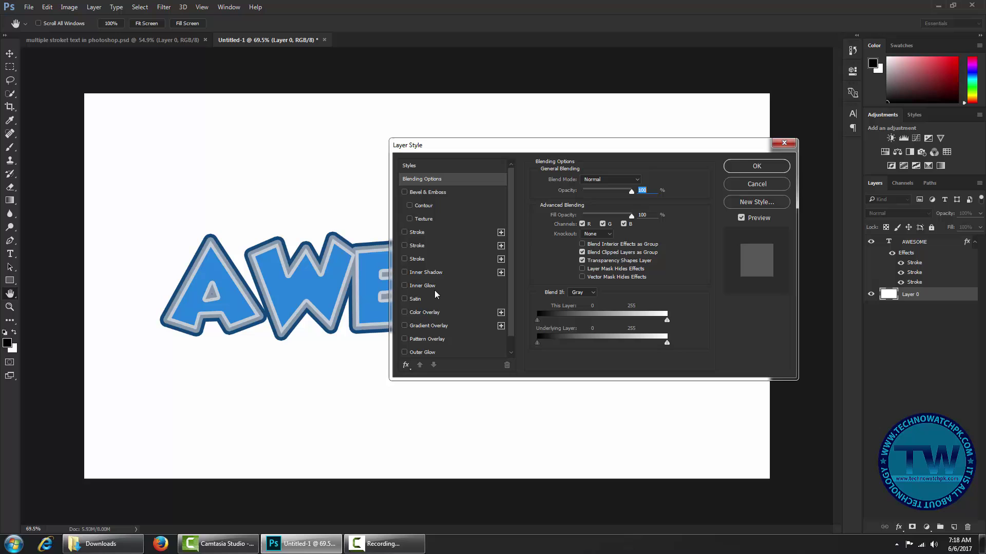
pyautogui.click(433, 325)
# Choose the BabyBlues_CC gradient and apply the blue gradient overlay to Layer 0.
pyautogui.moveTo(568, 152); pyautogui.dragTo(615, 286)
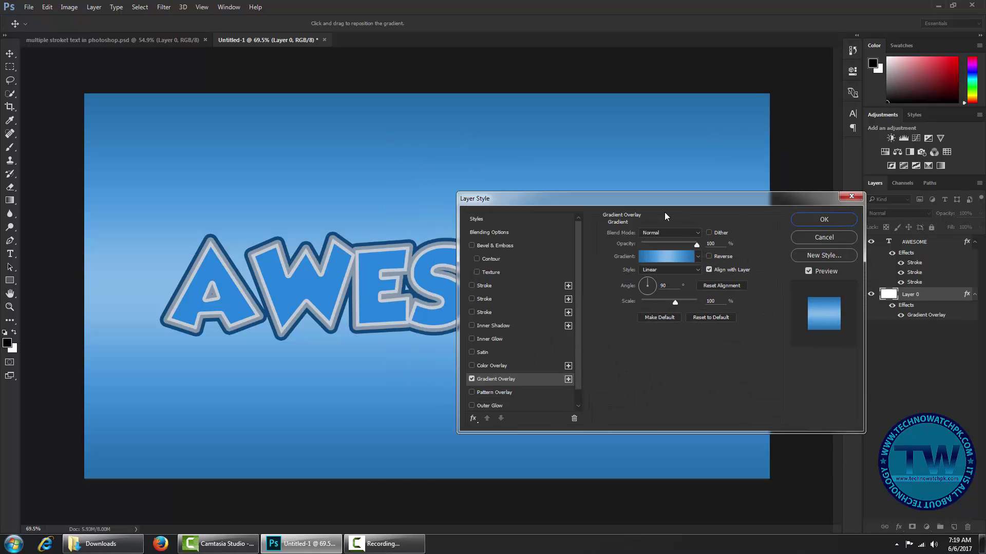
pyautogui.moveTo(587, 222); pyautogui.dragTo(579, 201)
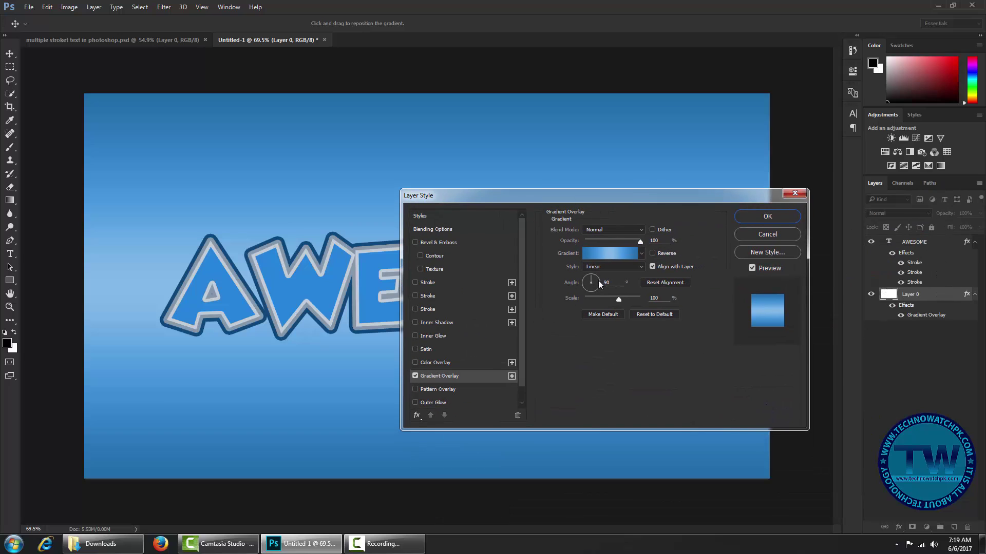
pyautogui.click(607, 255)
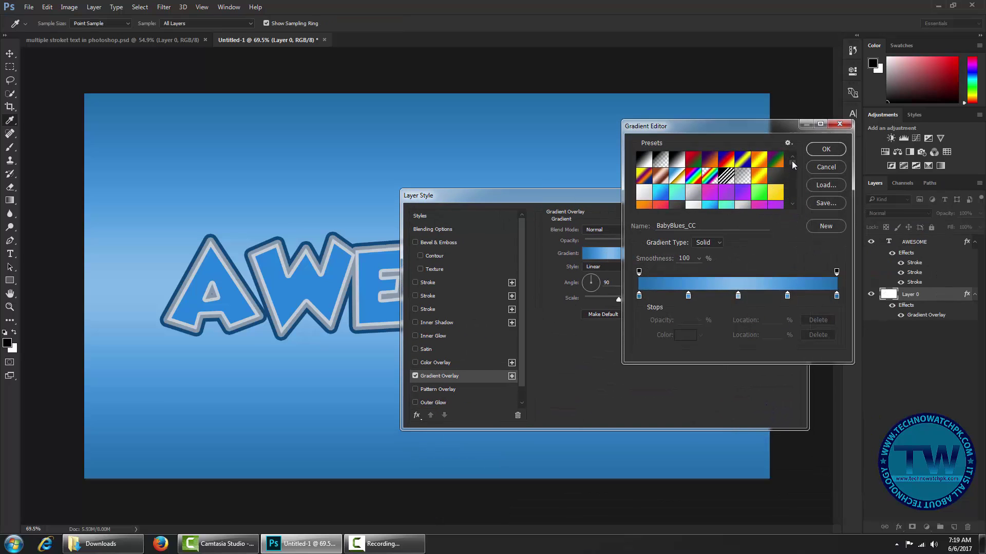
pyautogui.moveTo(792, 165)
pyautogui.mouseDown()
pyautogui.moveTo(791, 175)
pyautogui.moveTo(791, 162)
pyautogui.mouseUp()
pyautogui.click(825, 152)
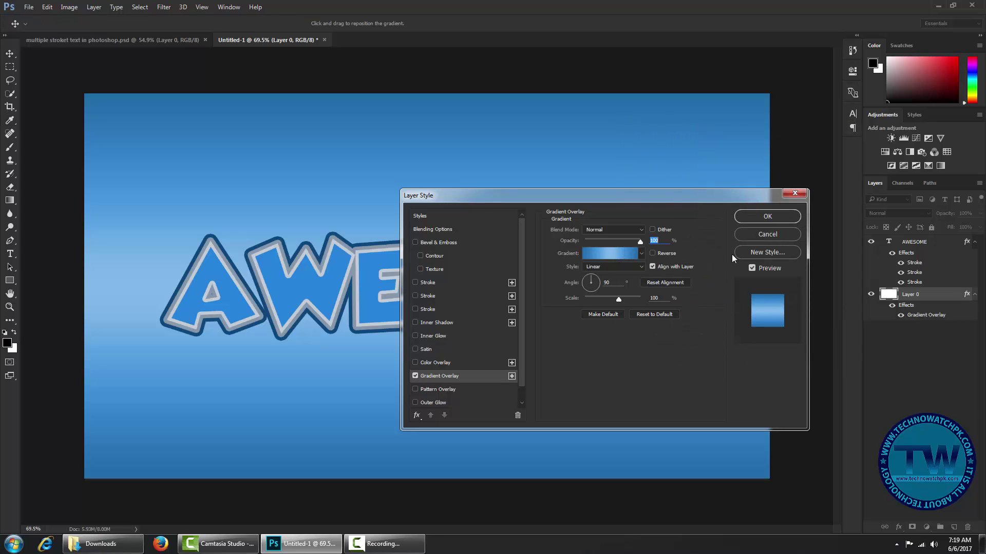
pyautogui.click(768, 217)
pyautogui.scroll(-3, 601, 338)
pyautogui.scroll(3, 601, 339)
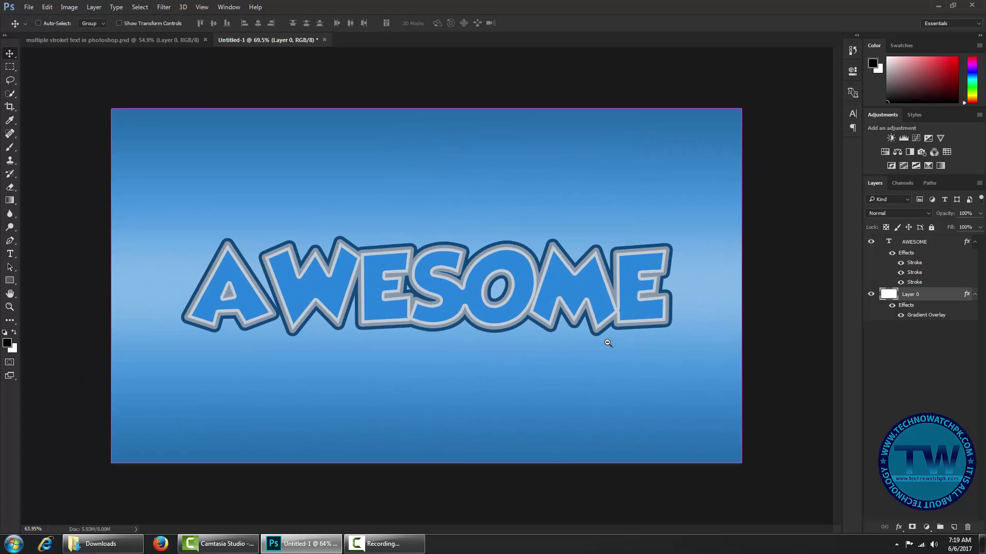